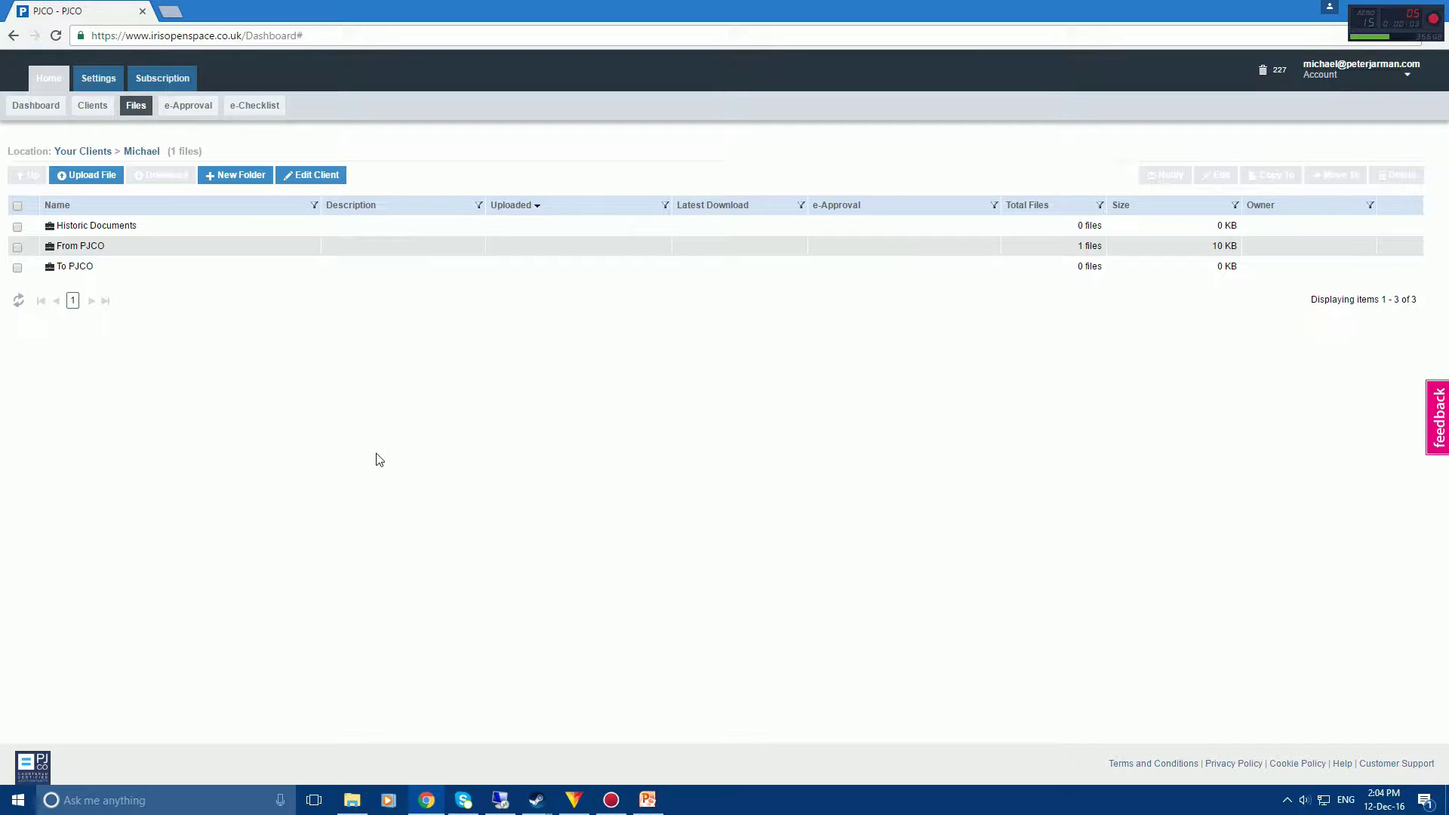
# - Check the From PJCO folder, then go back and open the empty To PJCO folder
pyautogui.click(90, 251)
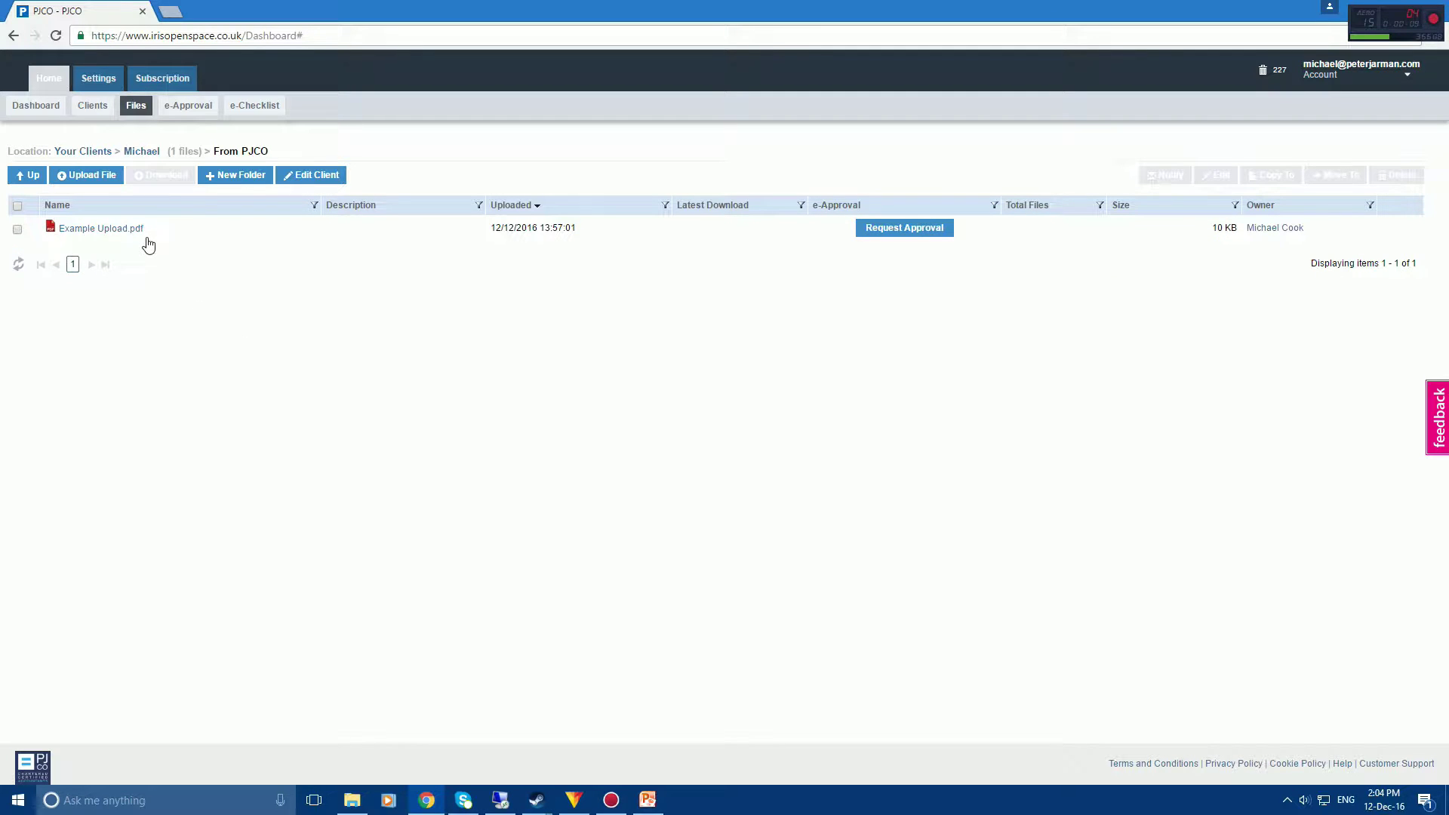
pyautogui.click(142, 151)
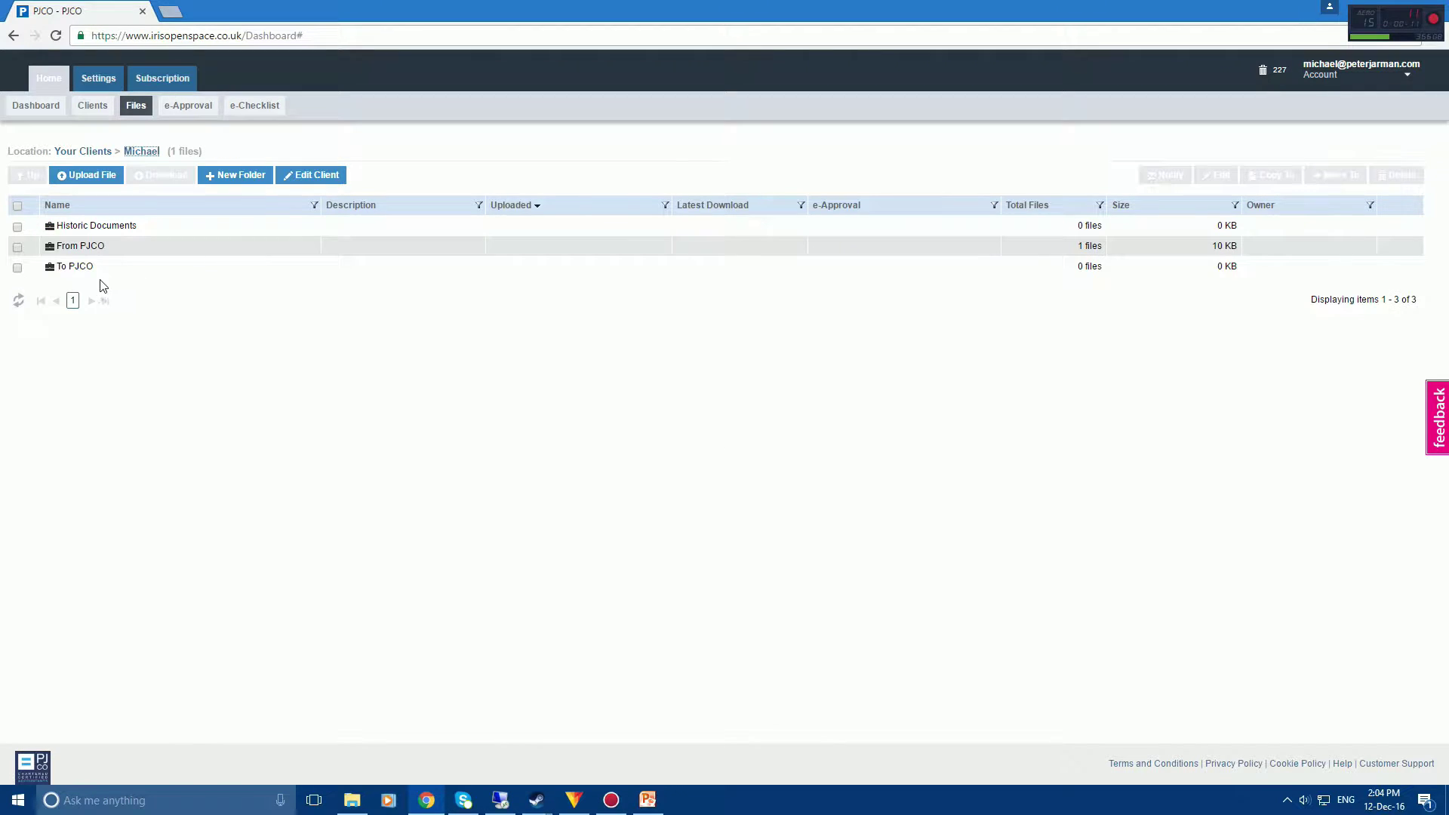
pyautogui.click(79, 267)
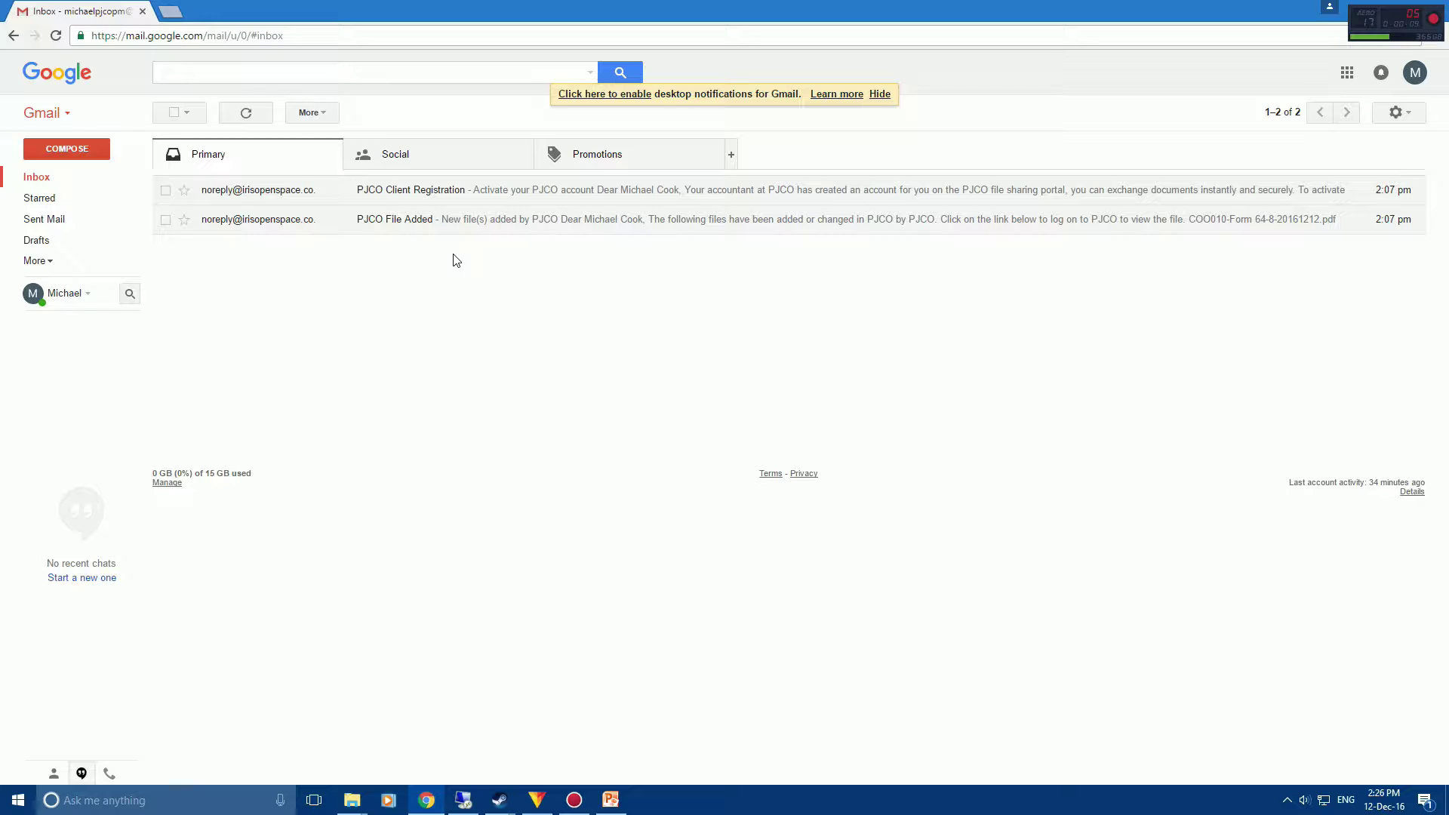
# - Follow the activation link in the PJCO Client Registration email to confirm the account
pyautogui.click(425, 192)
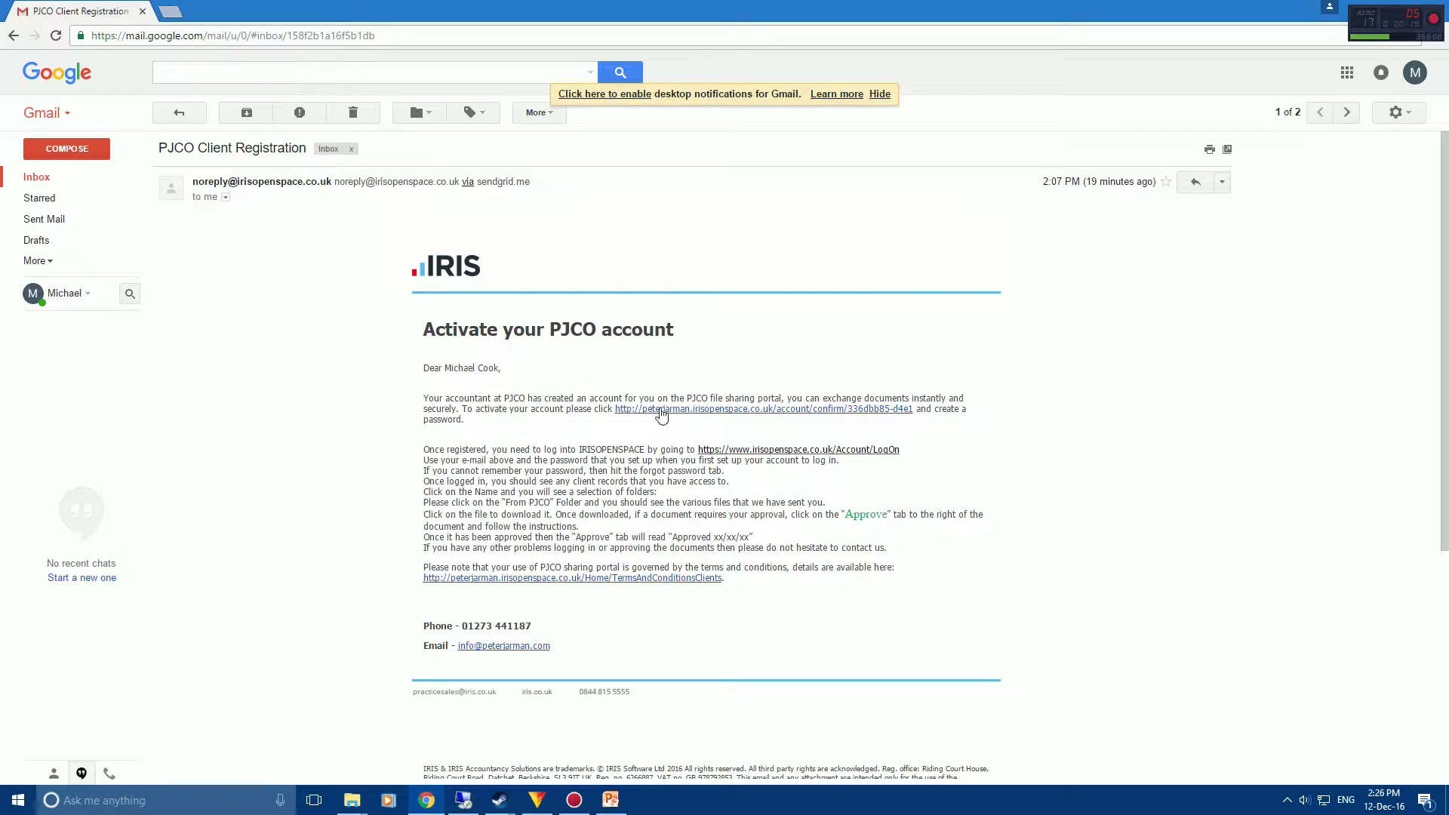
pyautogui.click(732, 410)
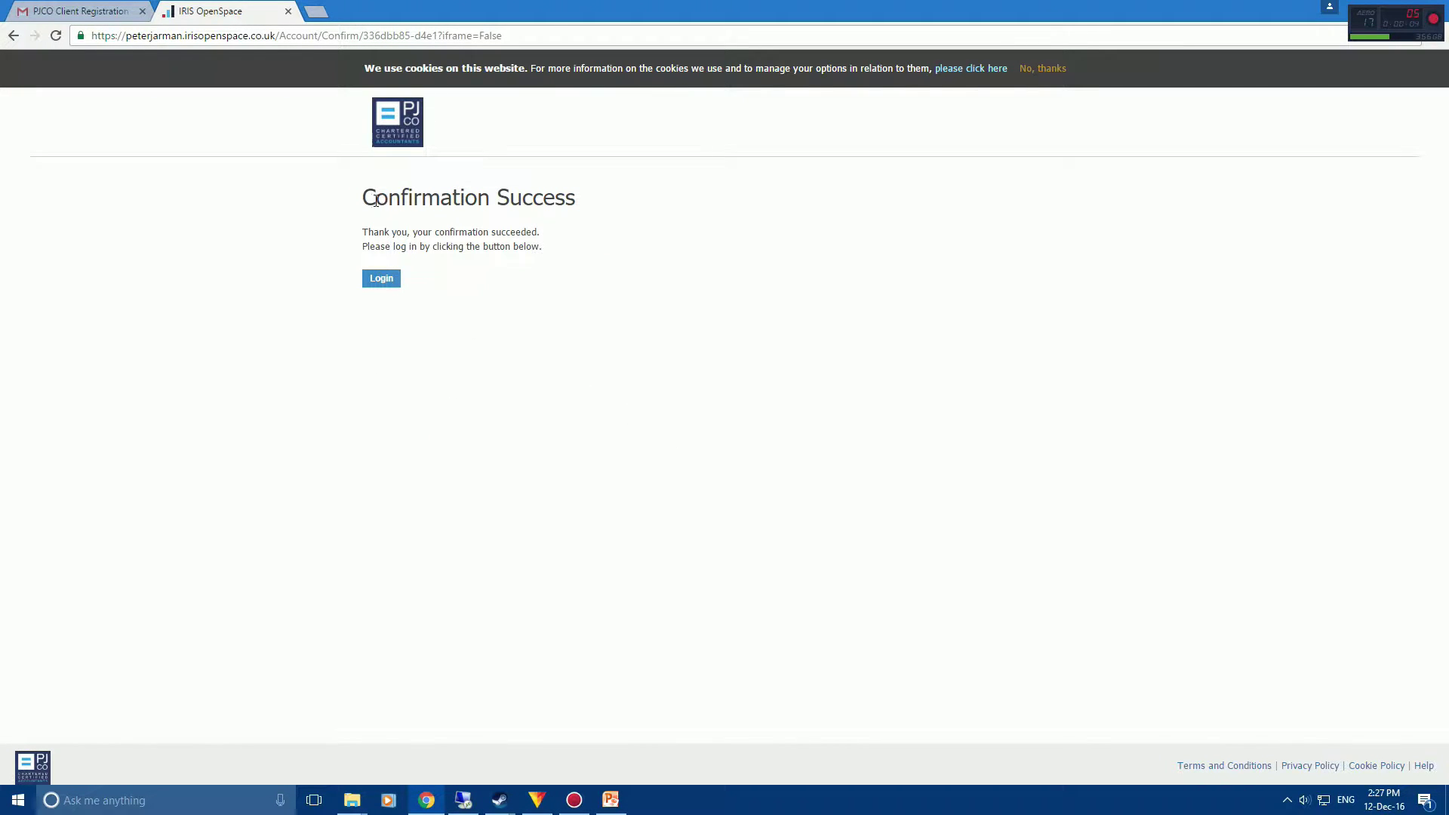
# - Go from Confirmation Success to the login form and choose 'Forgot your password?'
pyautogui.click(377, 284)
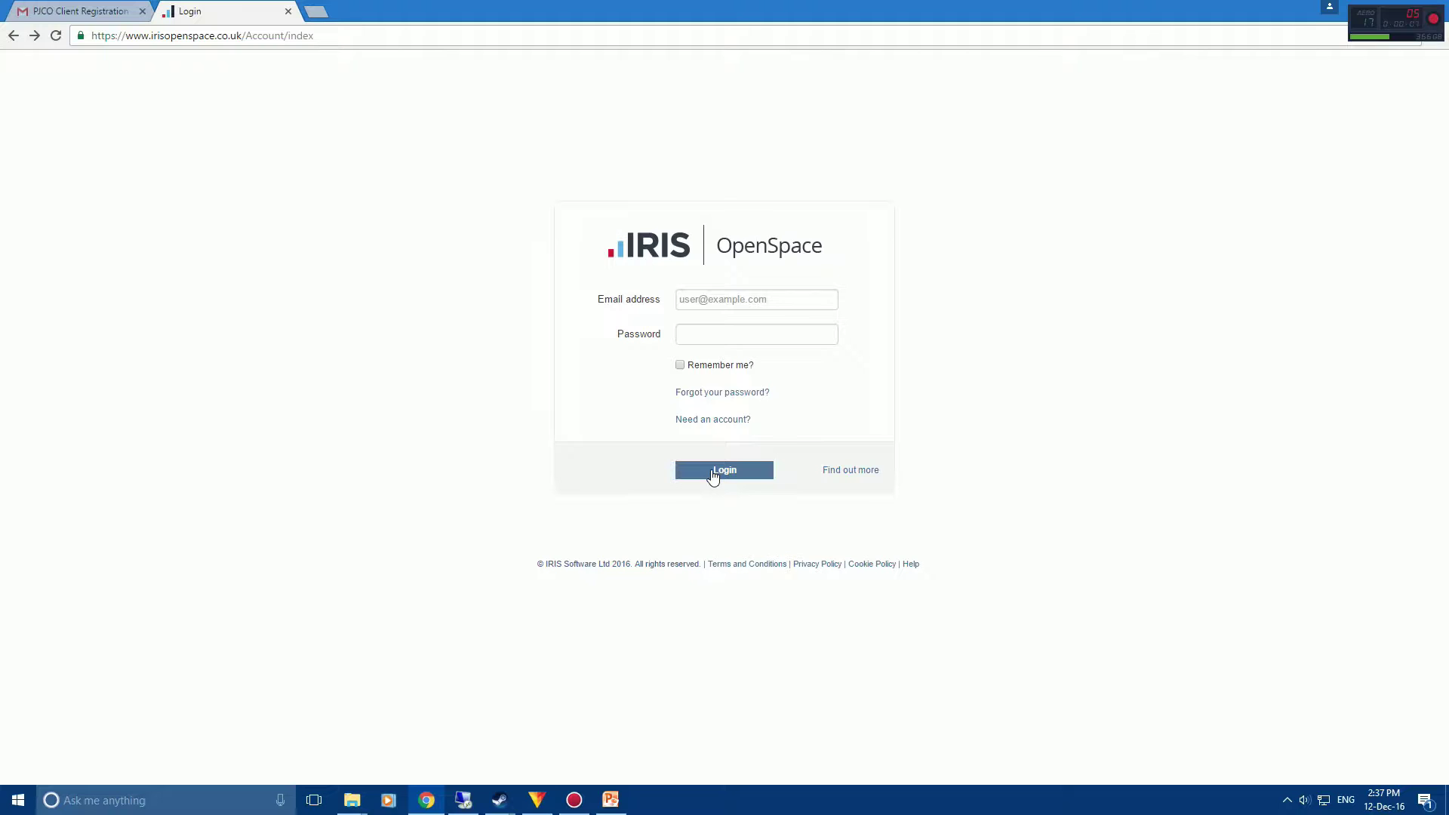
pyautogui.click(688, 392)
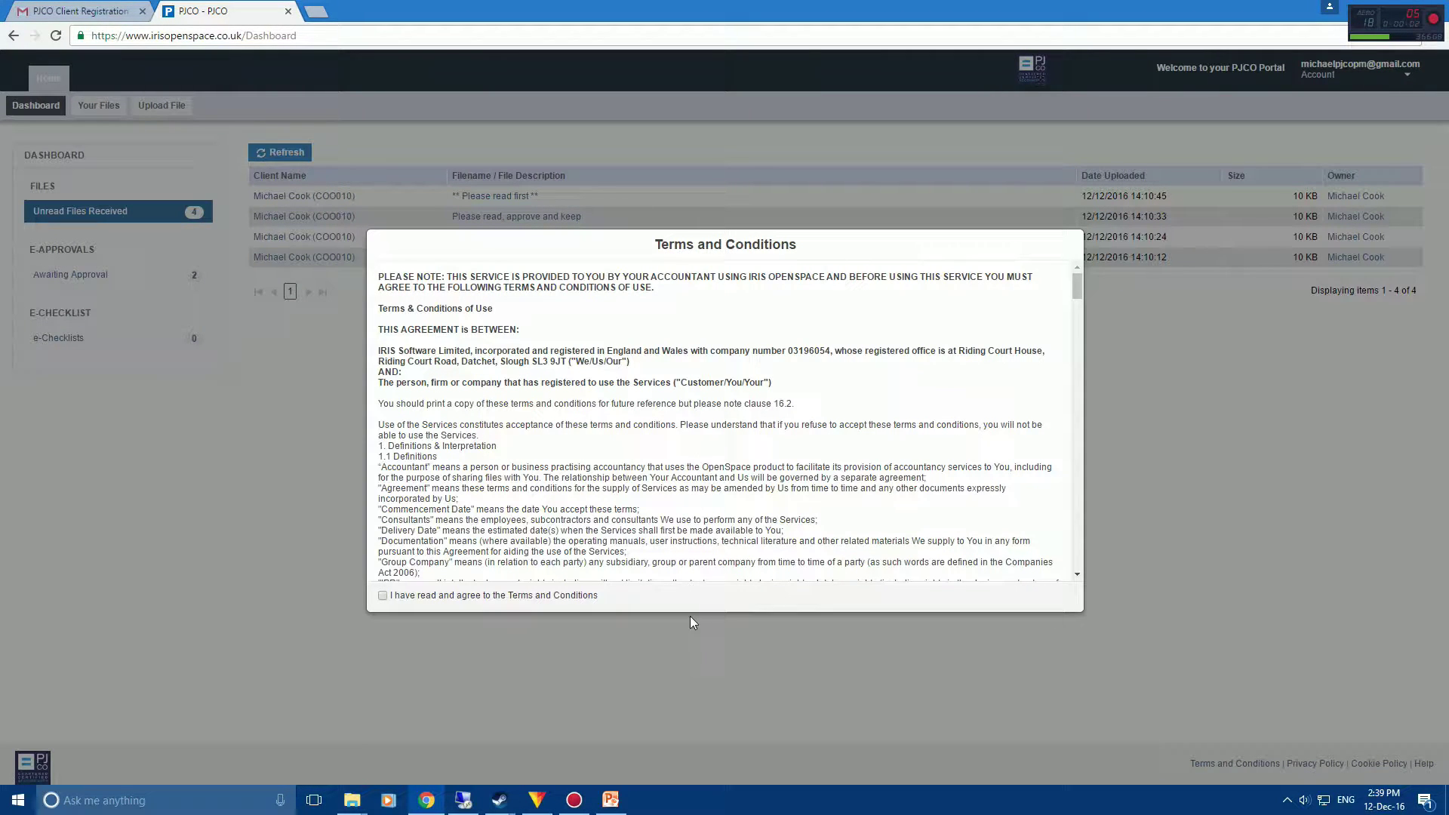
# - Scroll to the end of the Terms and Conditions and tick the agreement box
pyautogui.moveTo(1080, 278); pyautogui.dragTo(1040, 579)
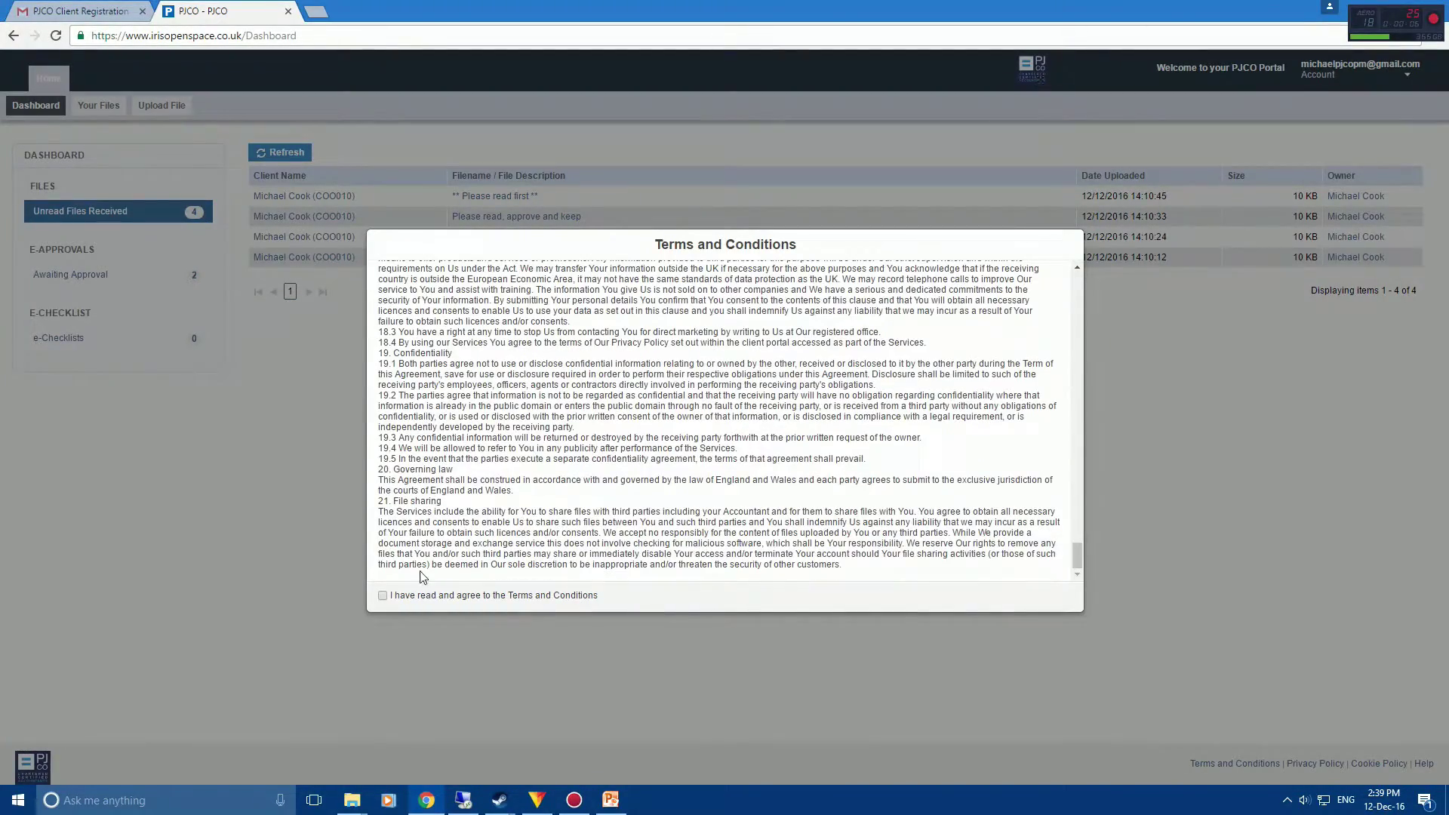
pyautogui.click(383, 595)
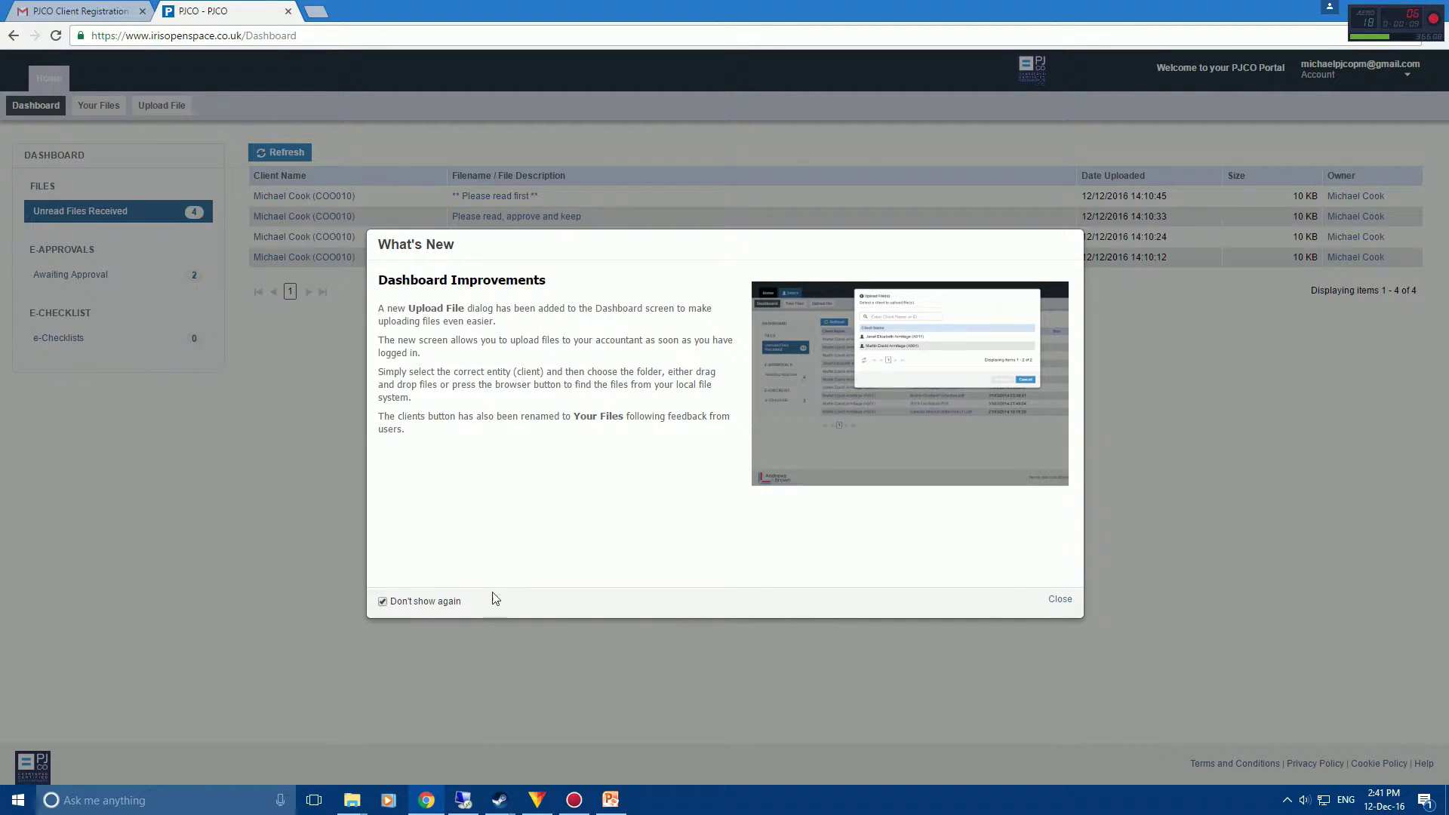
# - Close the What's New notice with 'Don't show again' ticked
pyautogui.click(1058, 602)
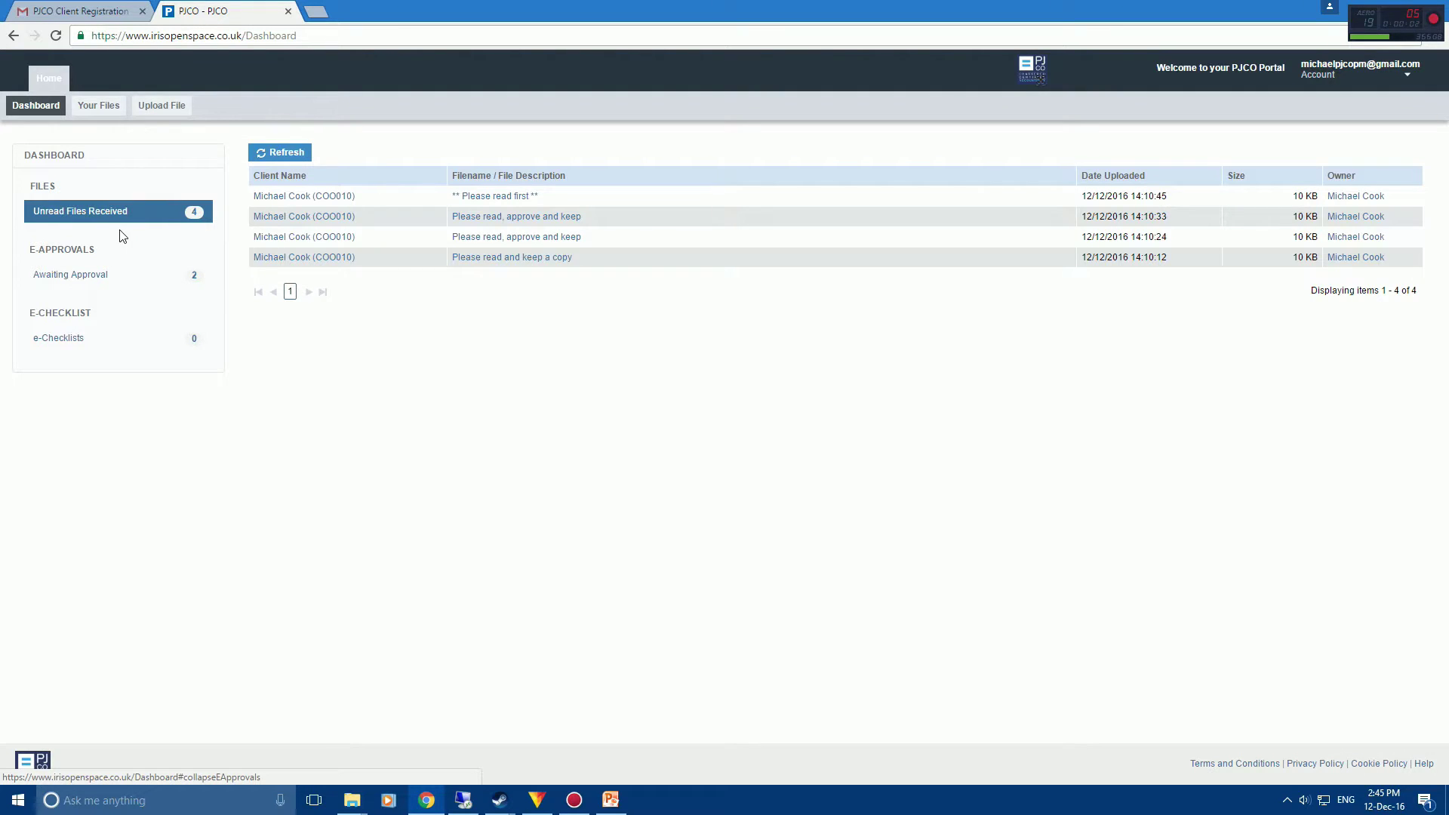
# - Open the client's folders from the Your Files list
pyautogui.click(96, 108)
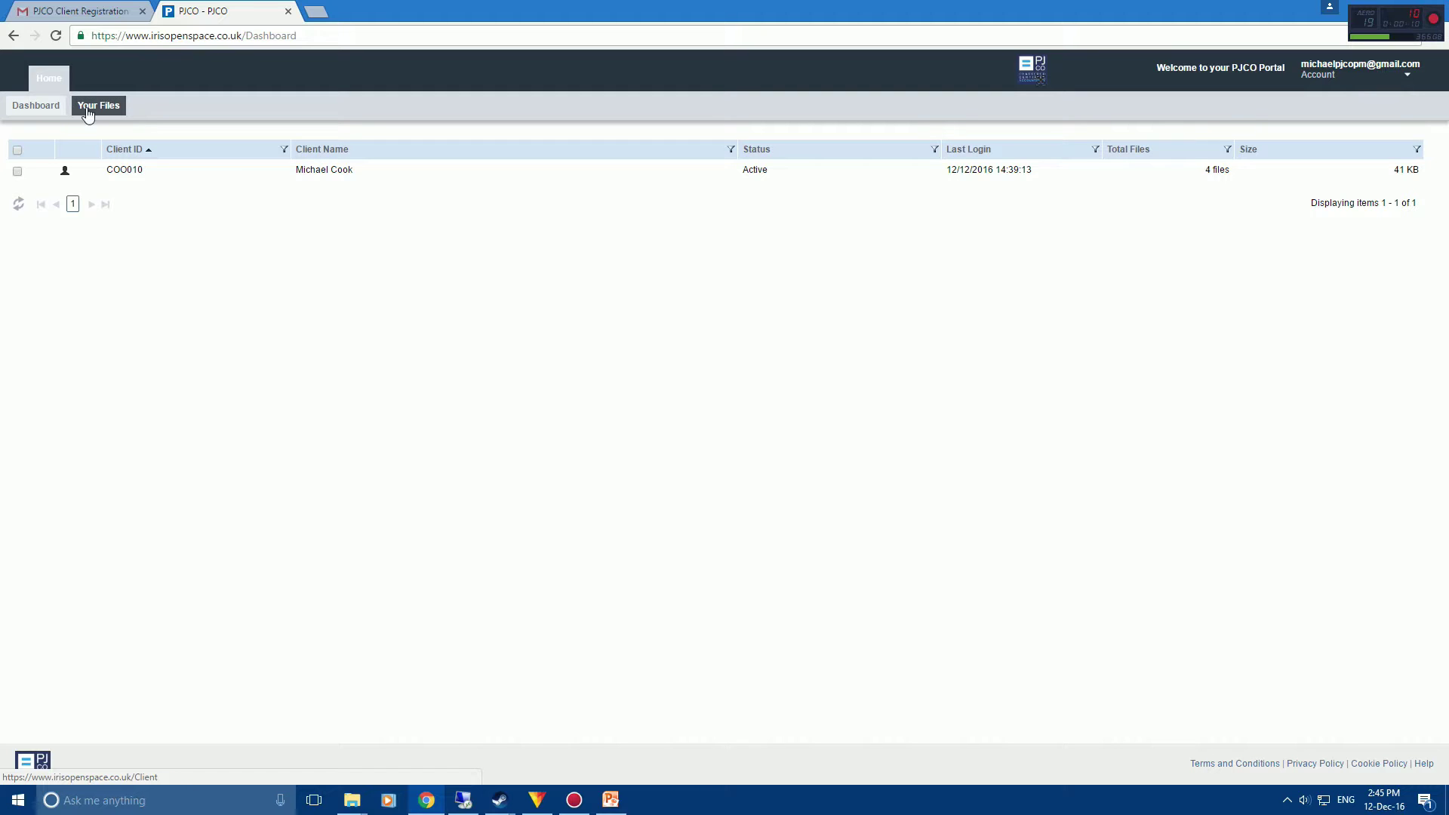
pyautogui.doubleClick(324, 172)
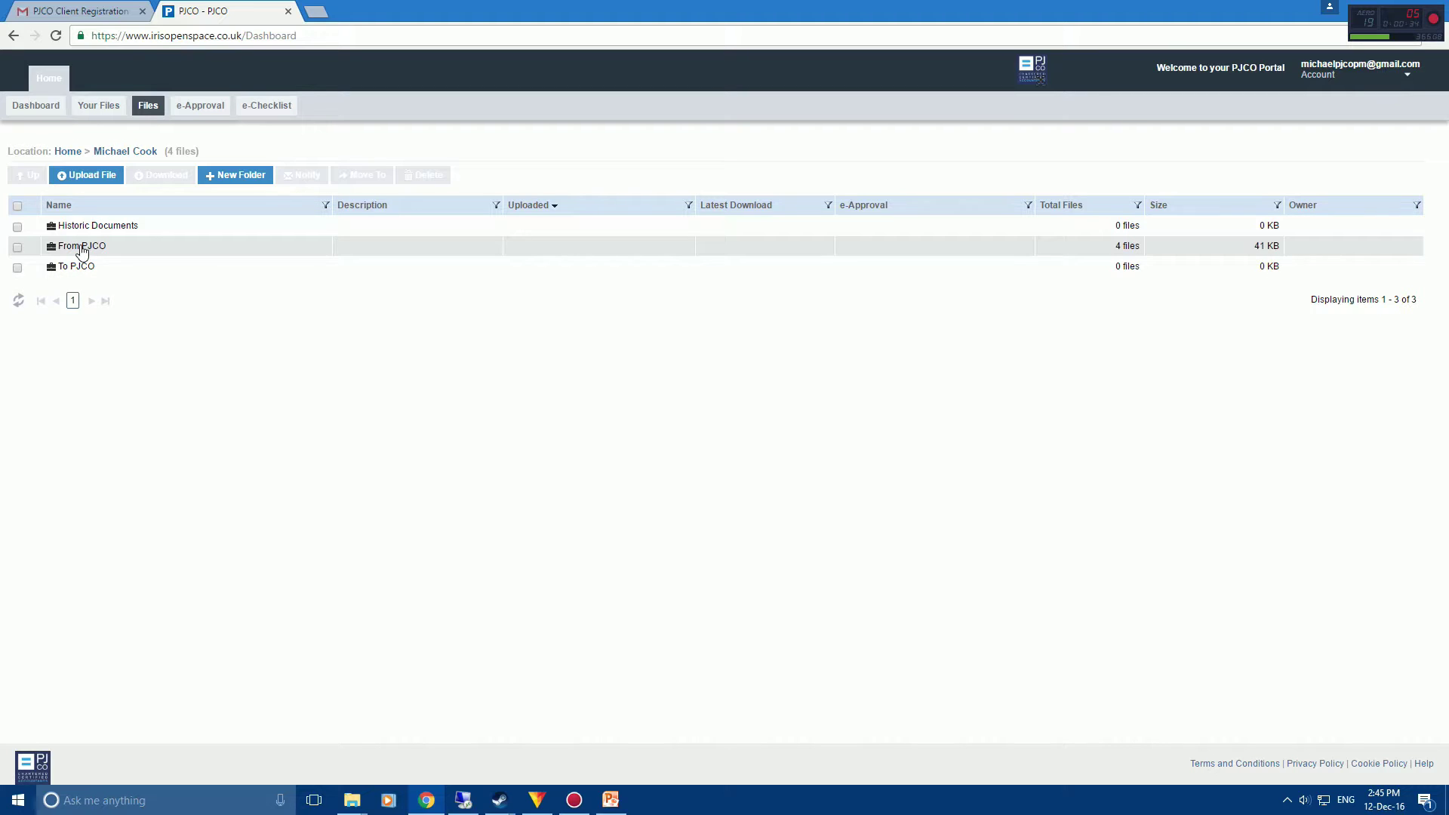
# - Open the From PJCO folder with its four example PDFs
pyautogui.doubleClick(81, 249)
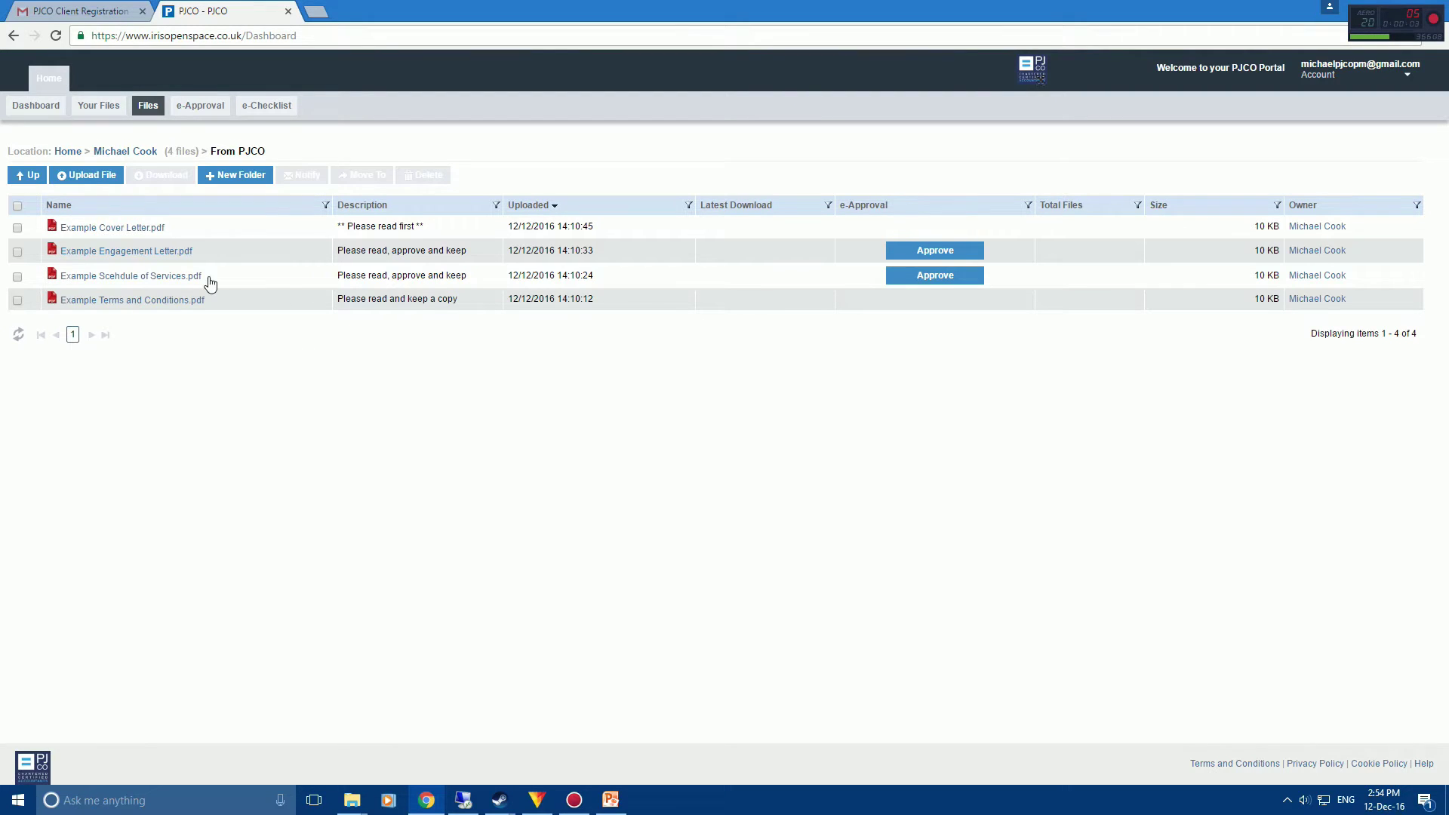
# - Download Example Engagement Letter.pdf and view it in Chrome's PDF viewer
pyautogui.click(129, 254)
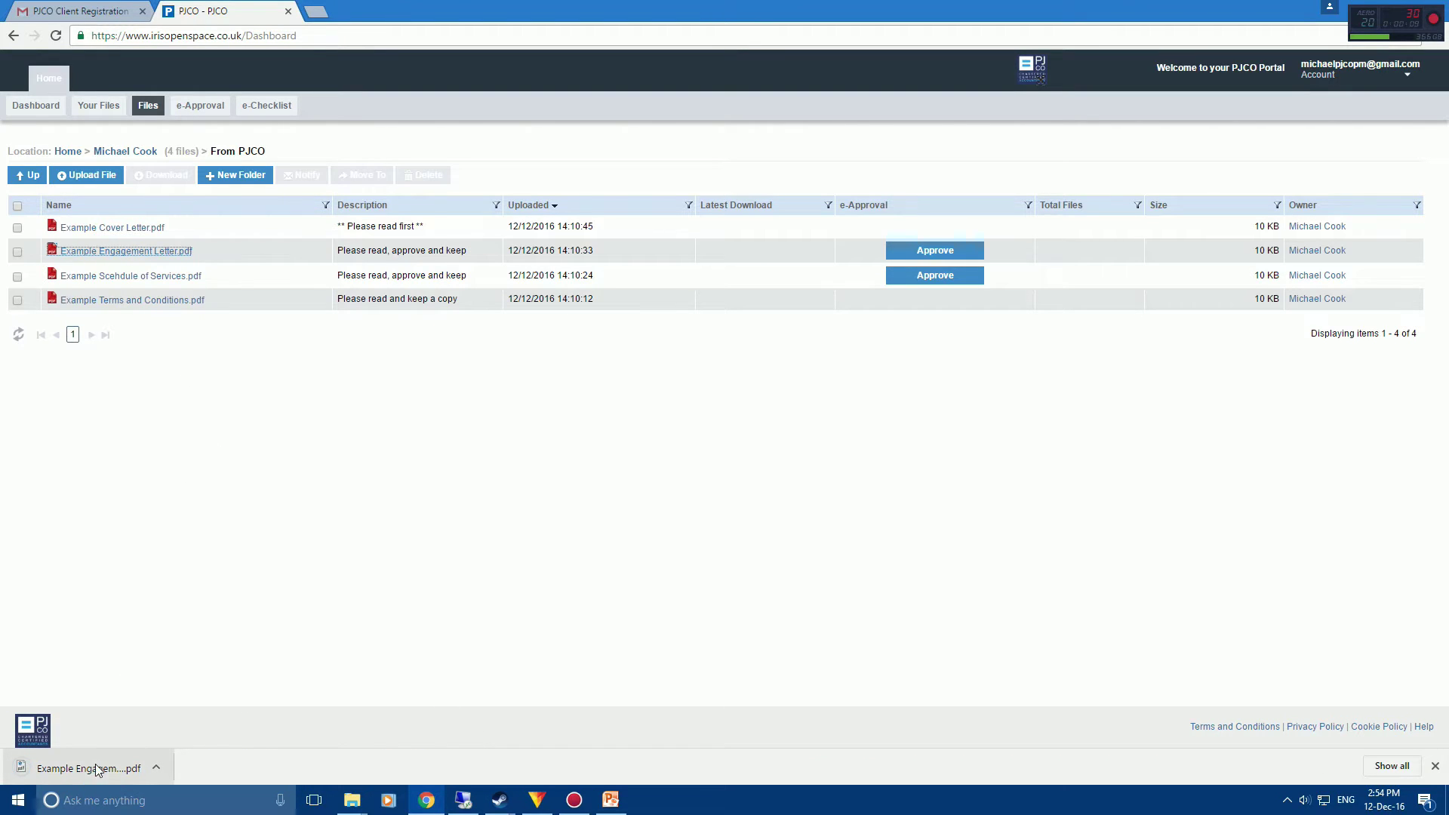
pyautogui.click(88, 774)
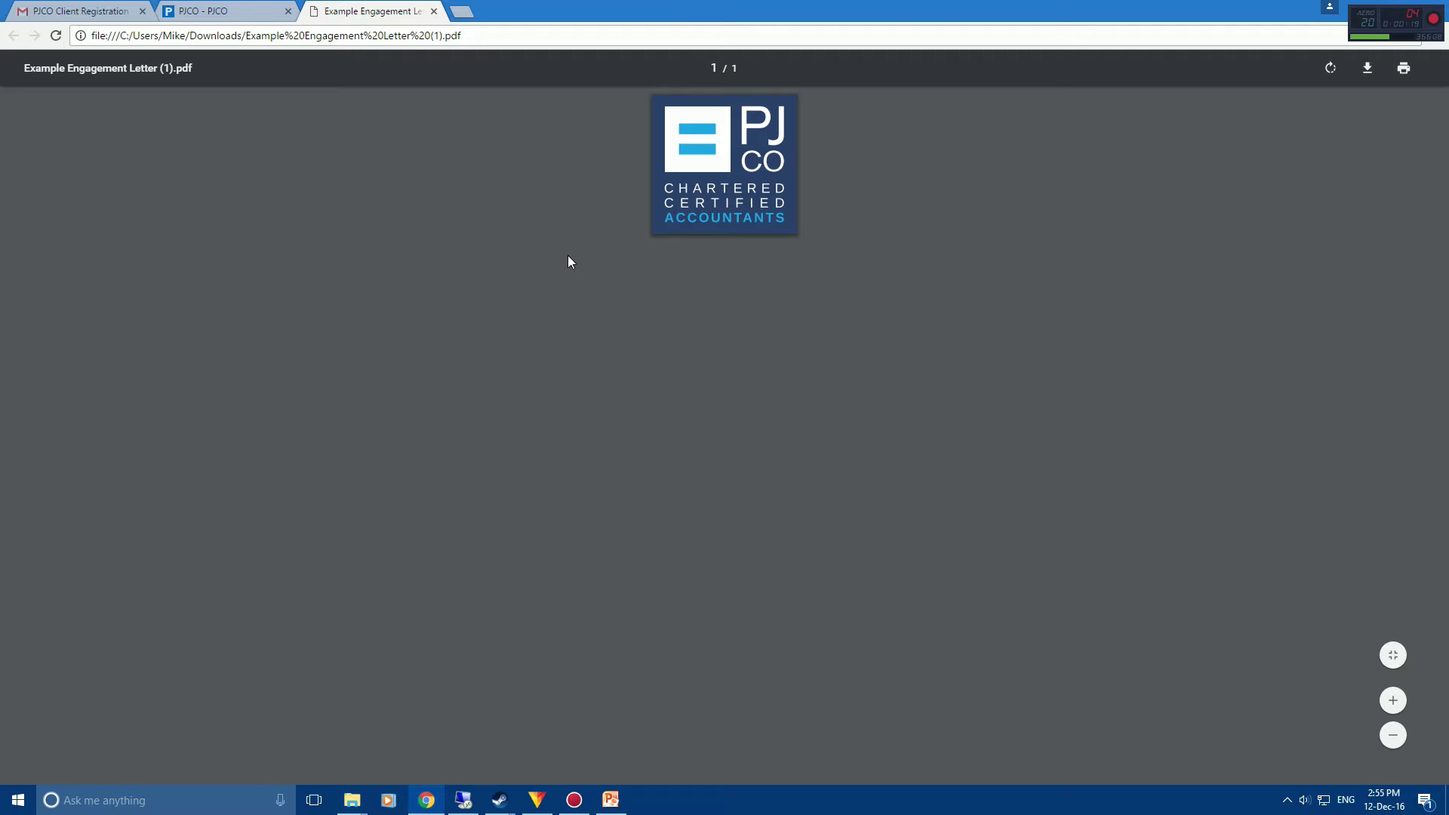
# - Close the engagement letter PDF tab and return to the From PJCO folder
pyautogui.click(434, 12)
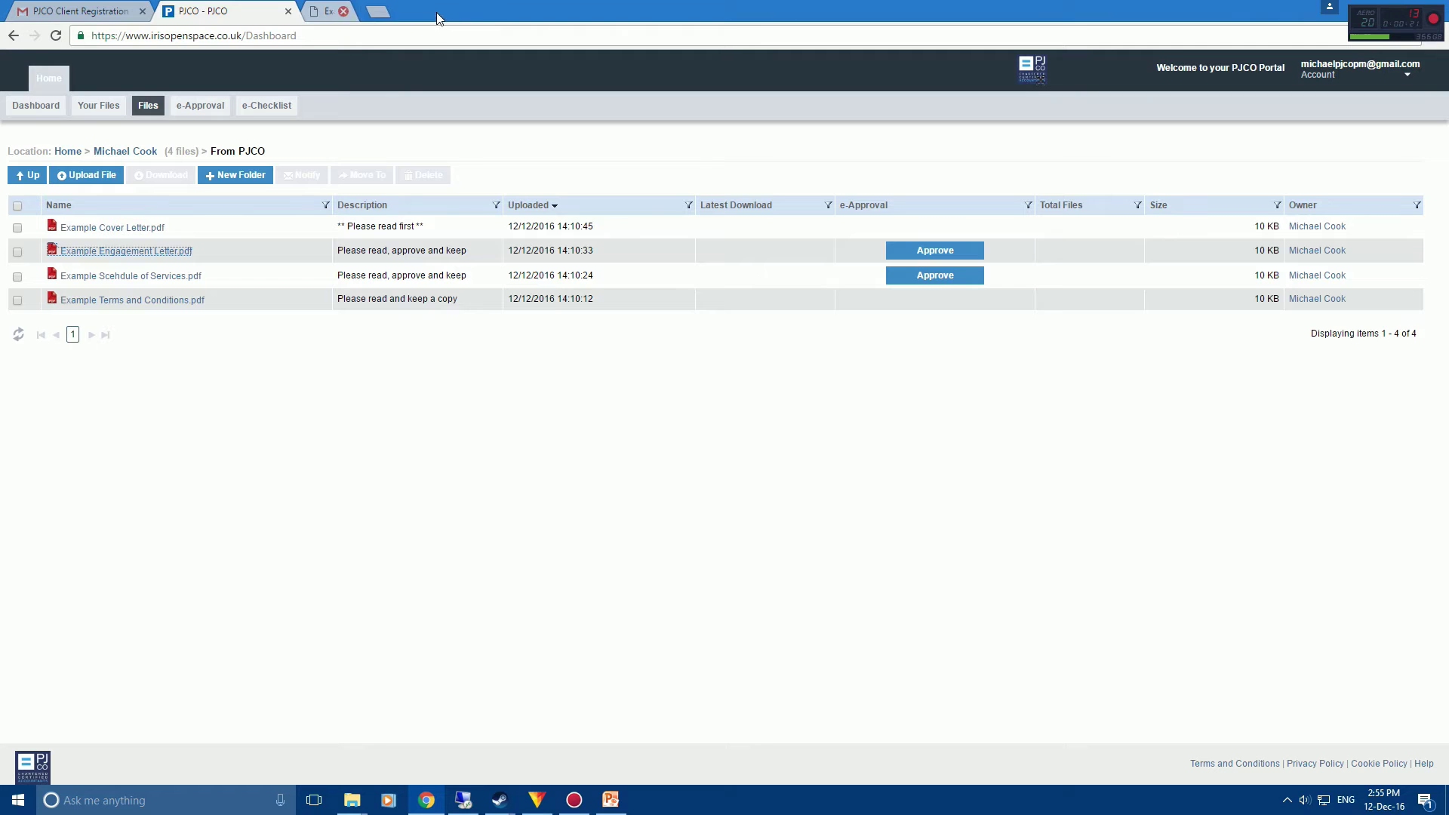
# - Approve Example Engagement Letter.pdf and confirm, setting its status to Approved (12/12/16)
pyautogui.click(934, 252)
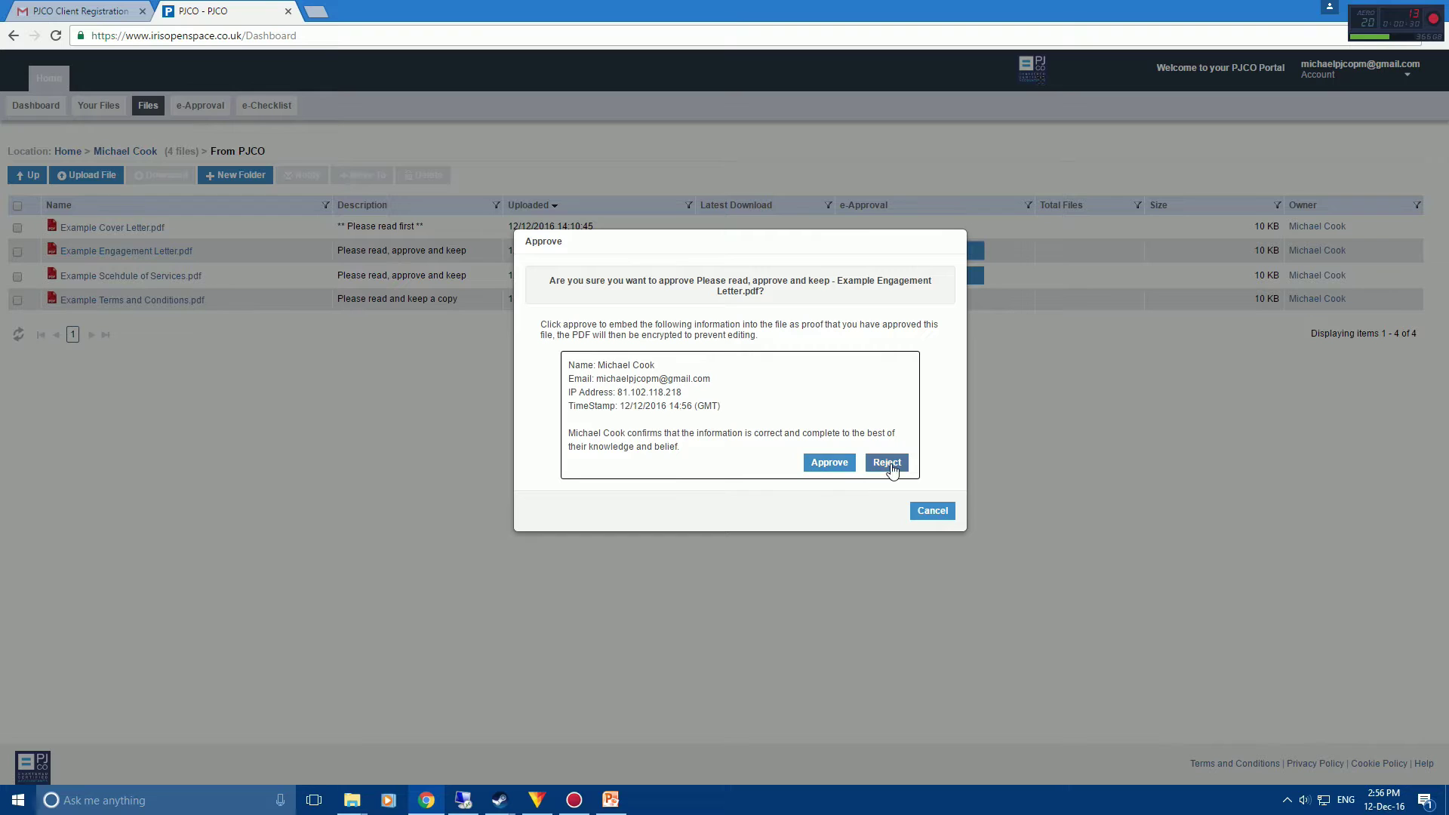
pyautogui.click(829, 465)
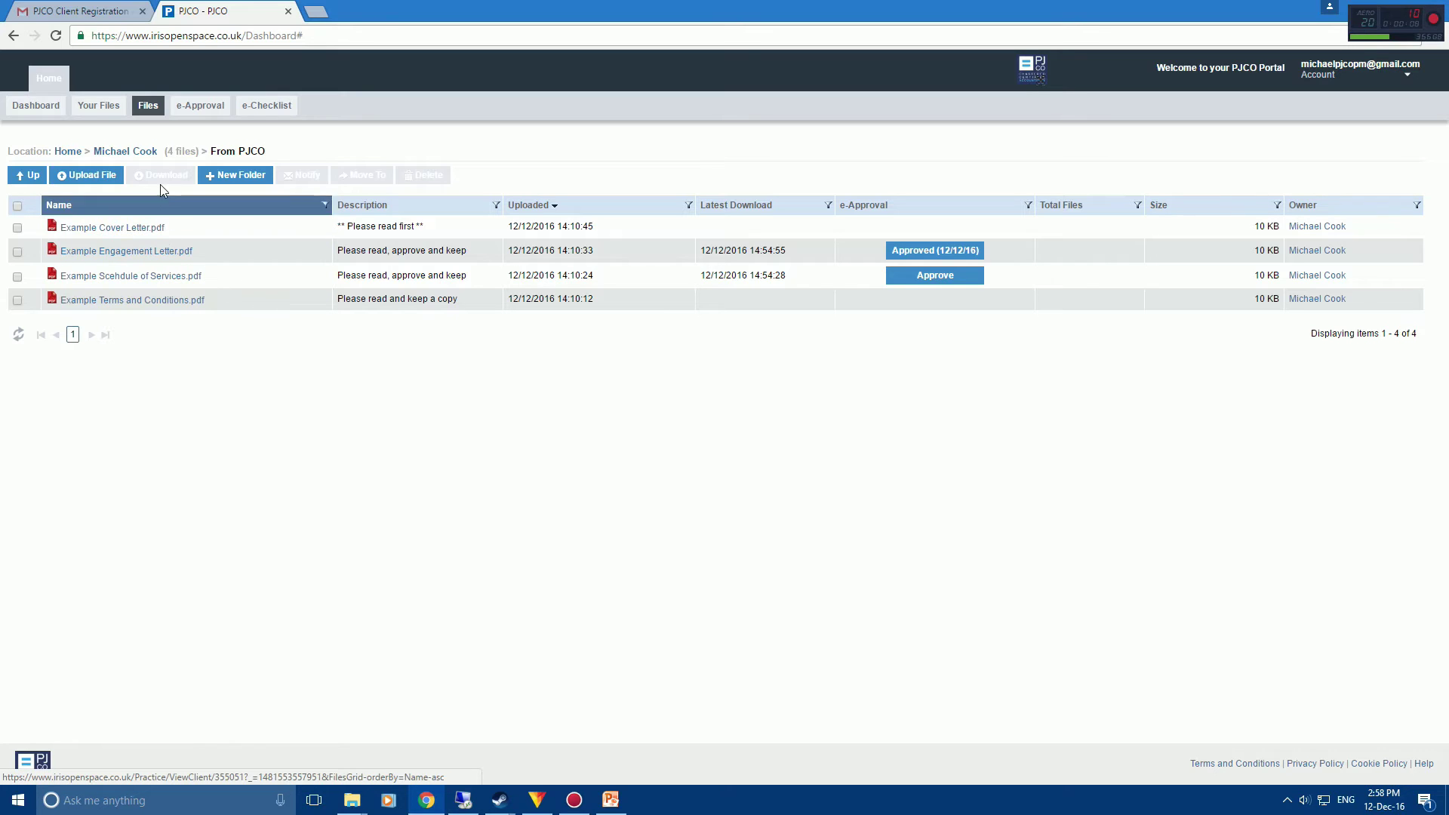
pyautogui.click(198, 108)
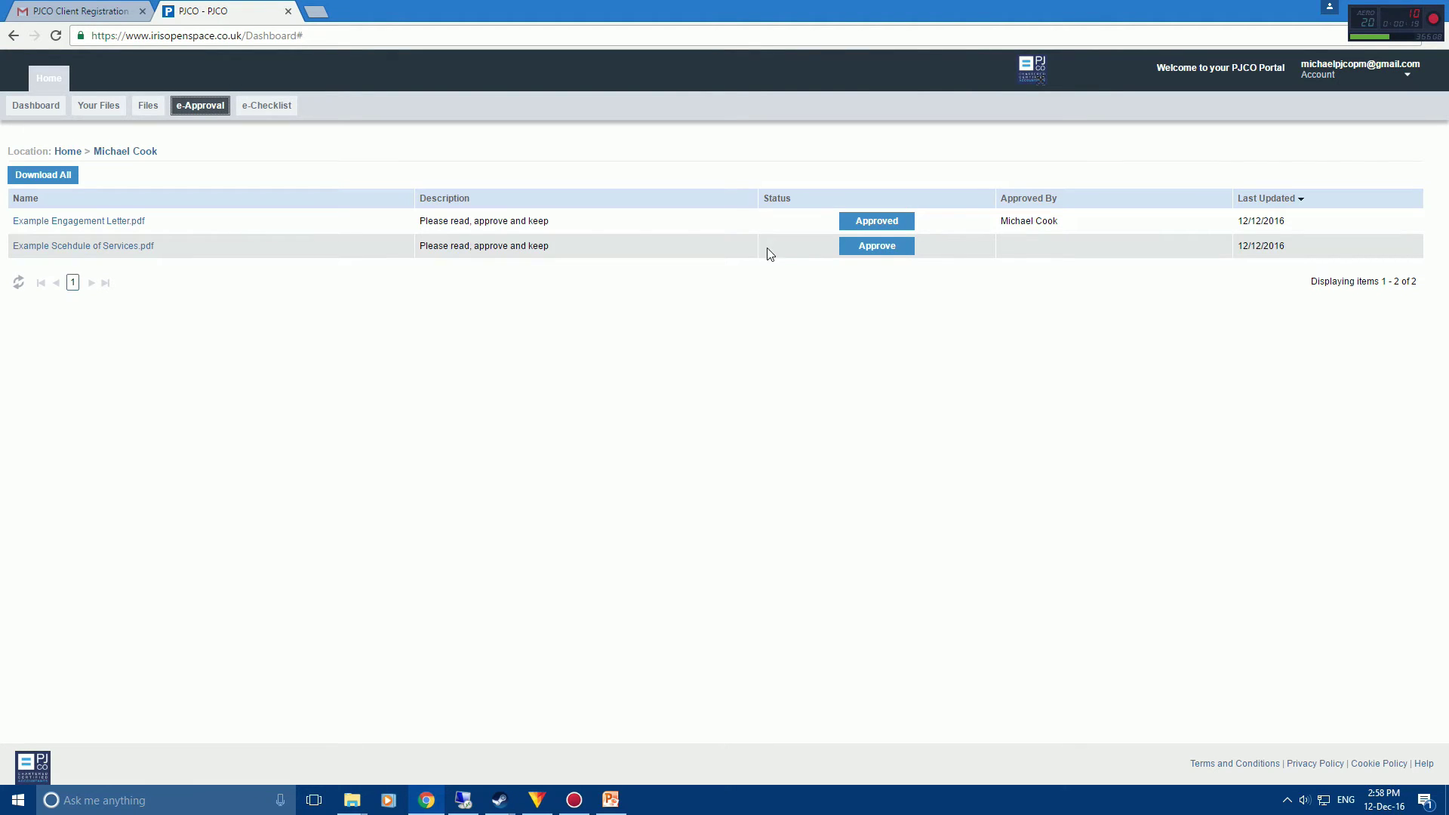
pyautogui.click(147, 106)
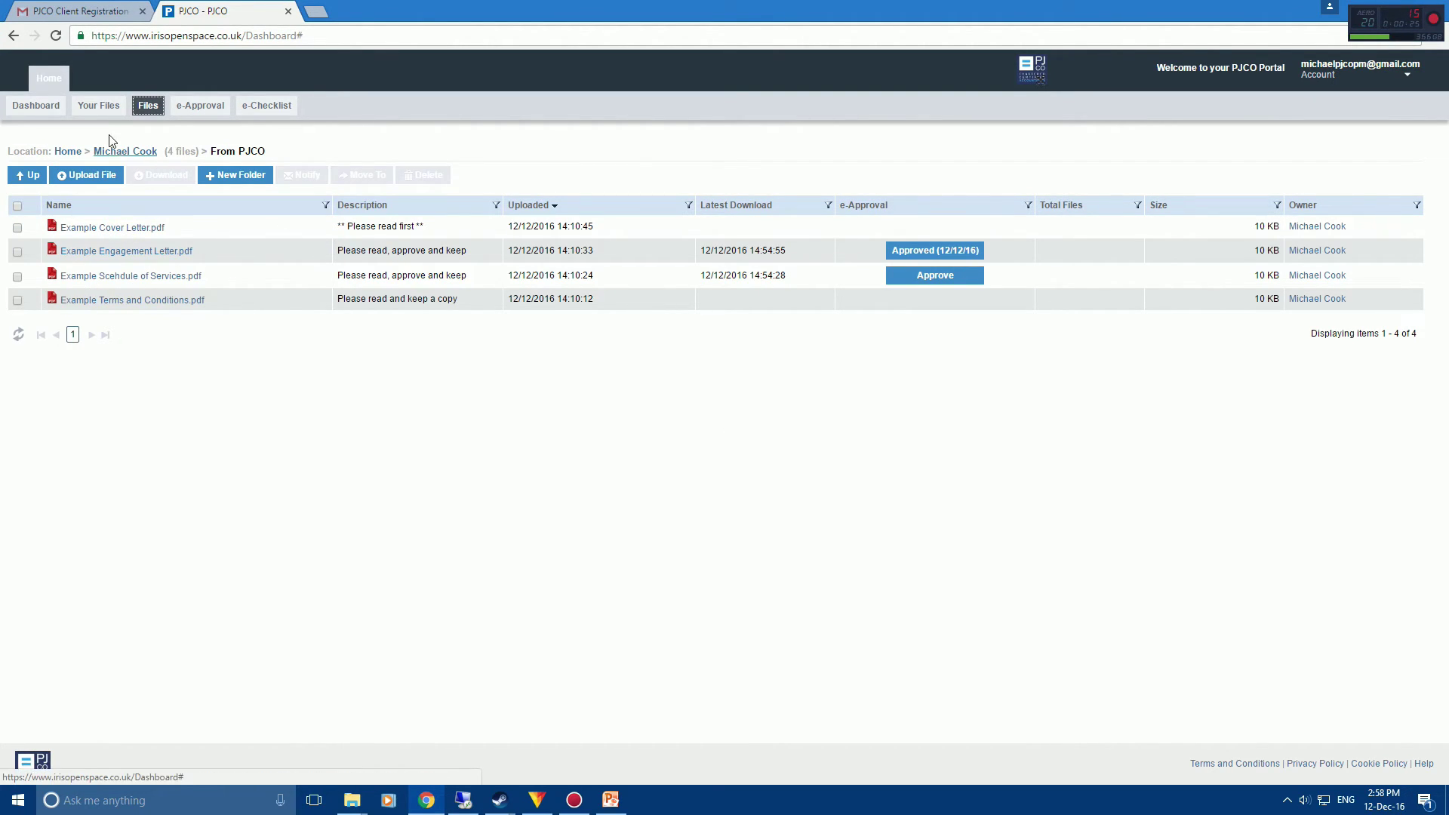
pyautogui.click(99, 107)
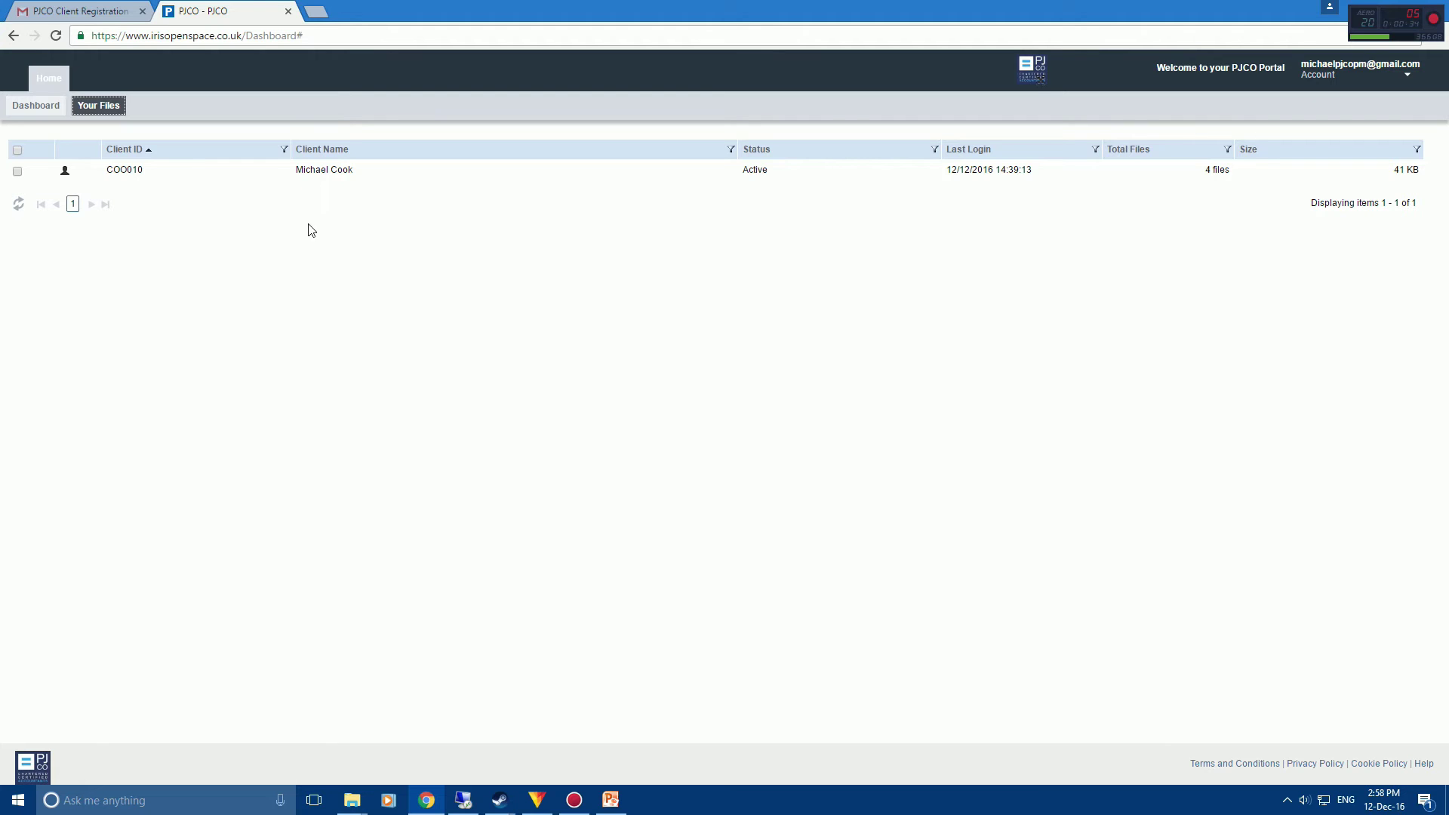
pyautogui.click(317, 170)
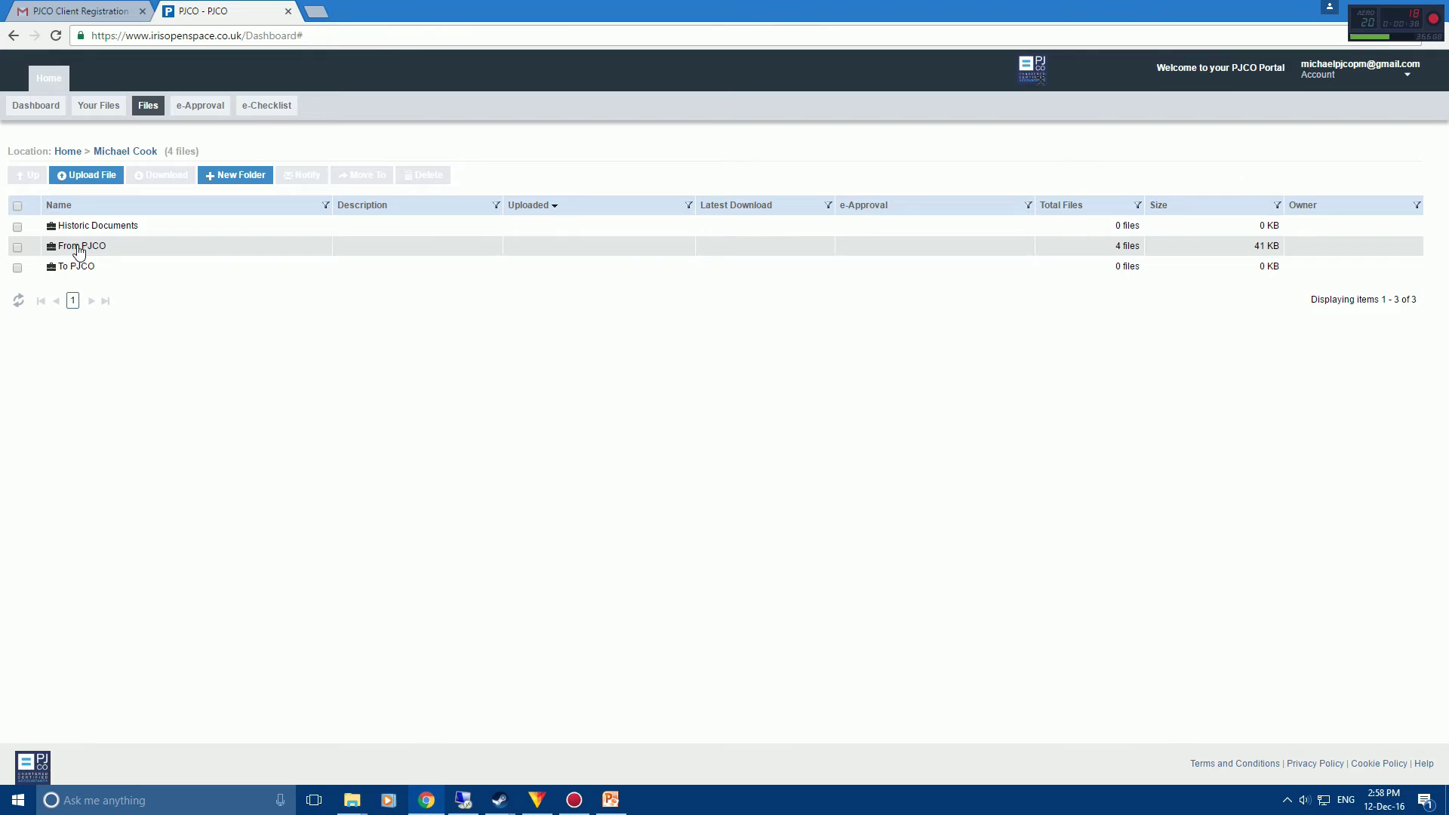
pyautogui.click(85, 249)
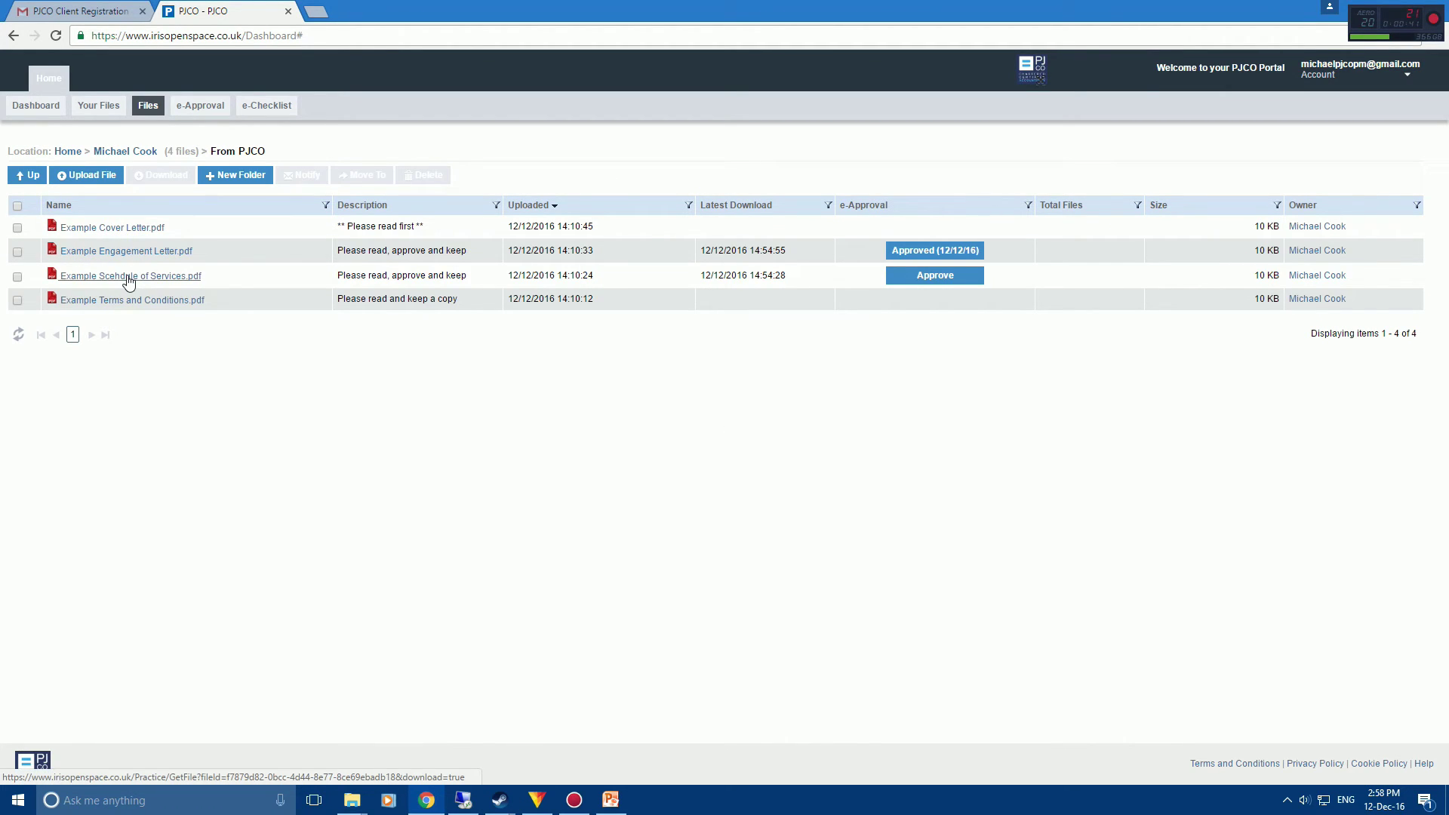
# - Return to the Dashboard, now showing two unread files received and one approval awaiting
pyautogui.click(38, 105)
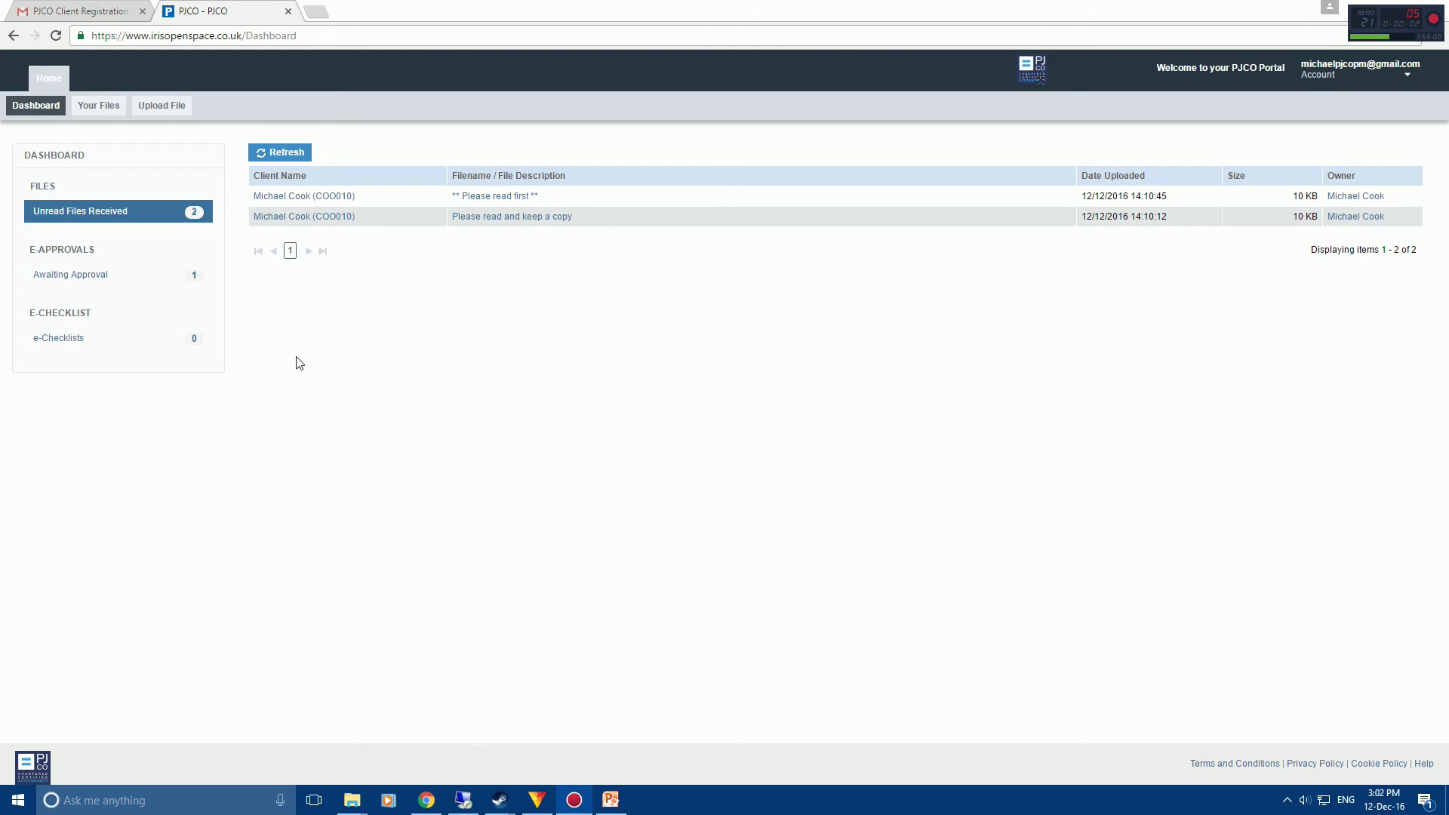
# - Under Your Files, upload the 80 KB PJCO (300dpi).jpg logo into the client's To PJCO folder
pyautogui.click(89, 106)
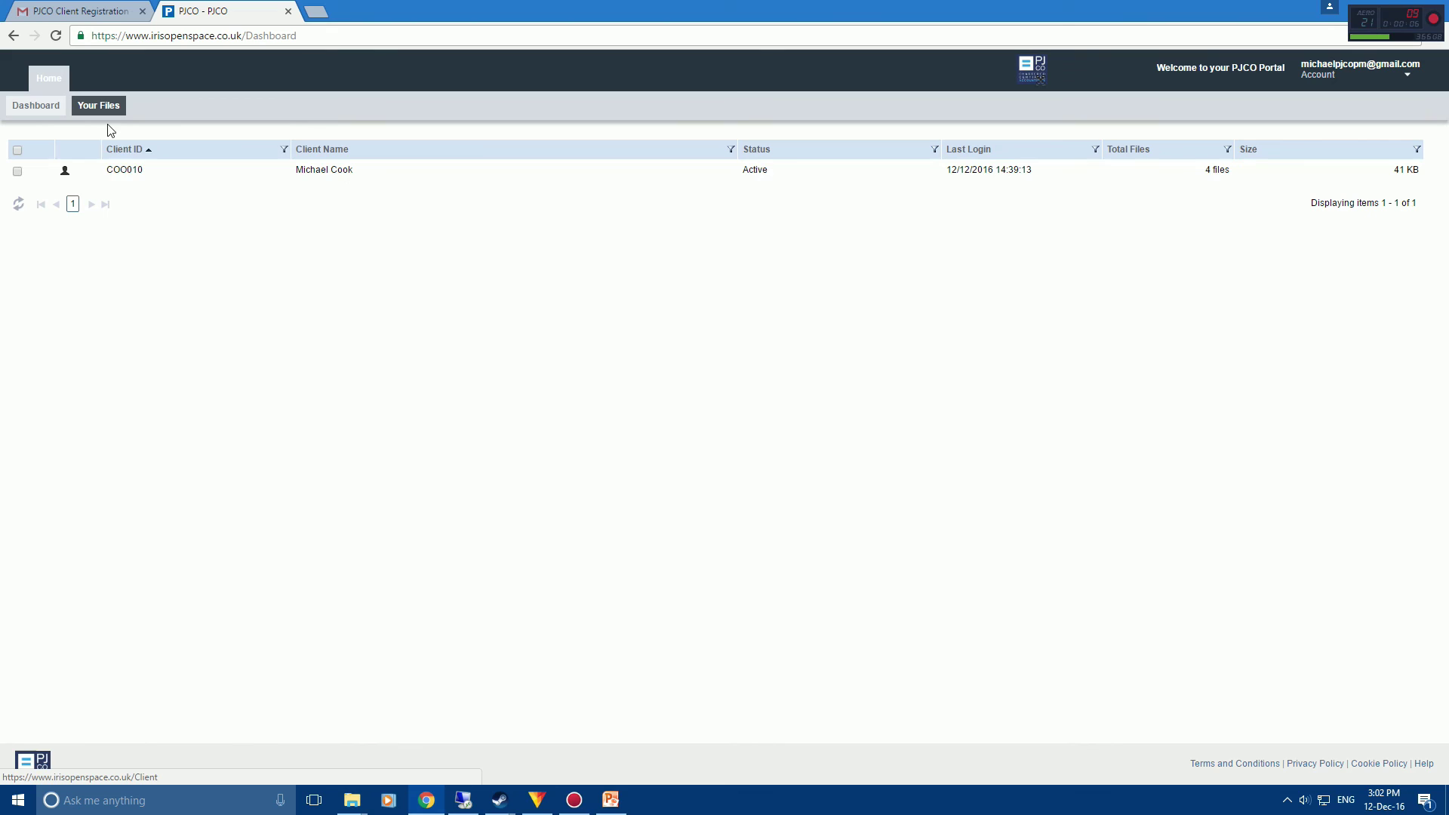
pyautogui.doubleClick(326, 170)
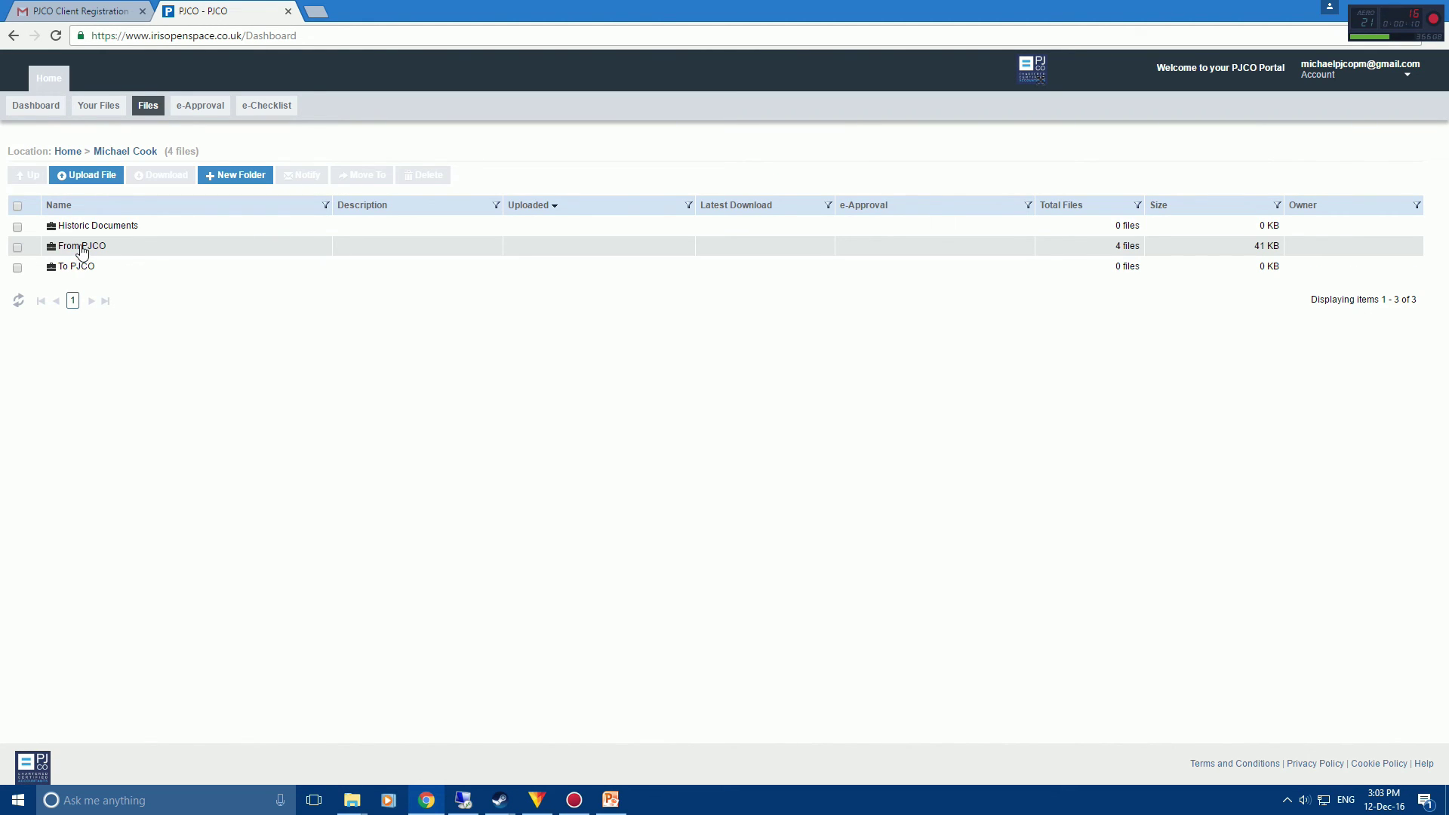
pyautogui.doubleClick(78, 269)
pyautogui.click(89, 178)
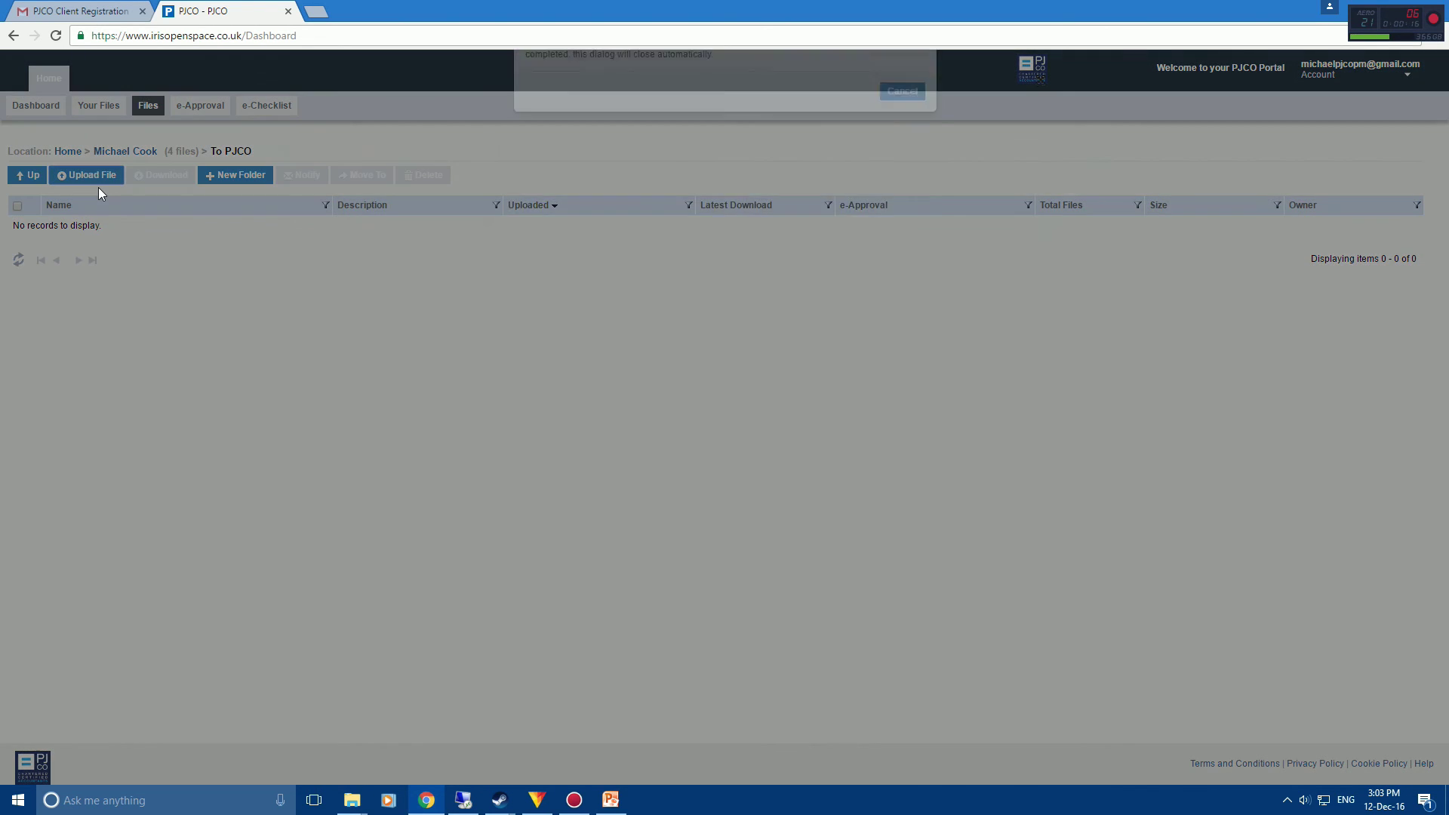
pyautogui.click(571, 291)
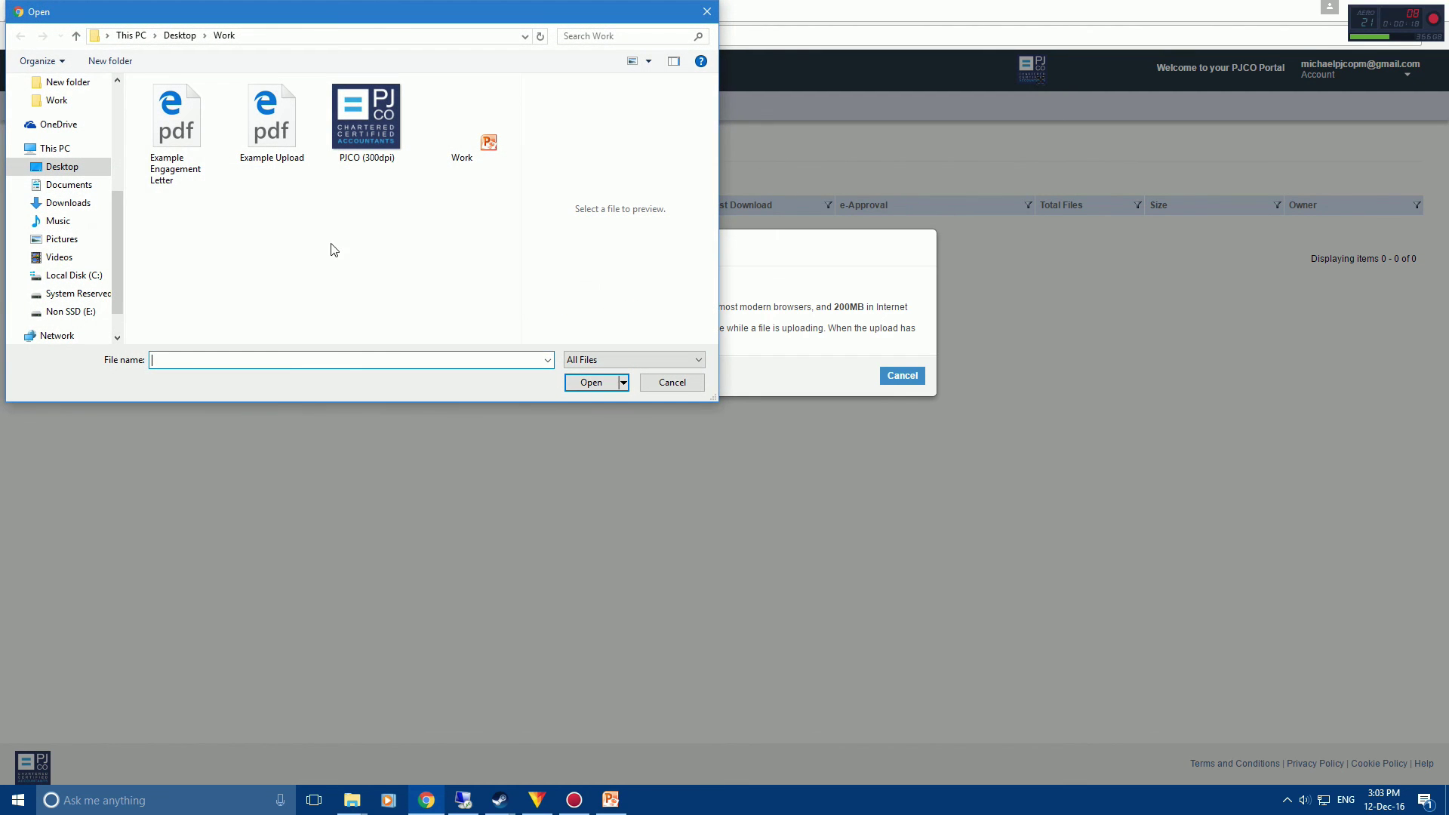
pyautogui.doubleClick(368, 122)
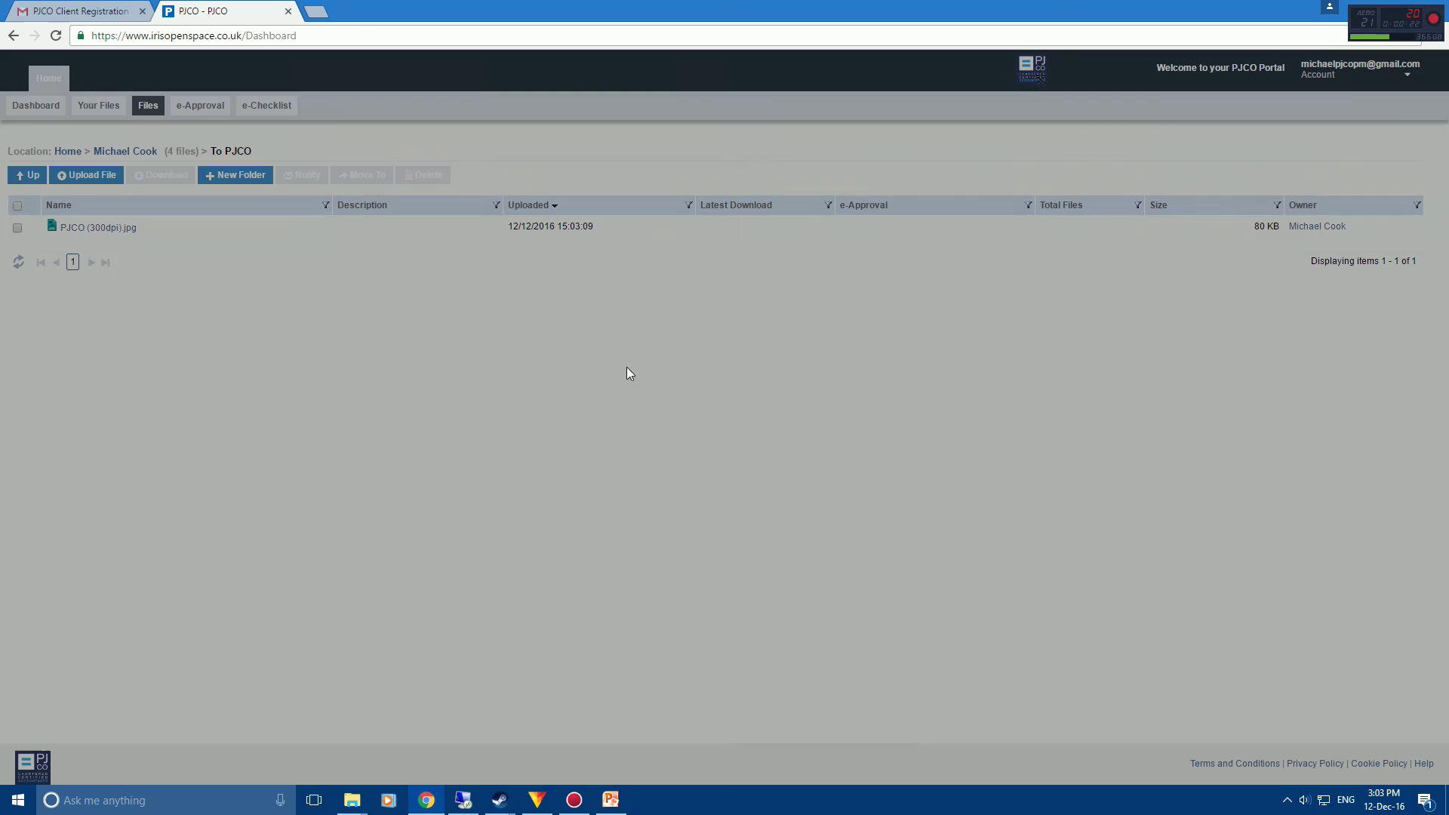